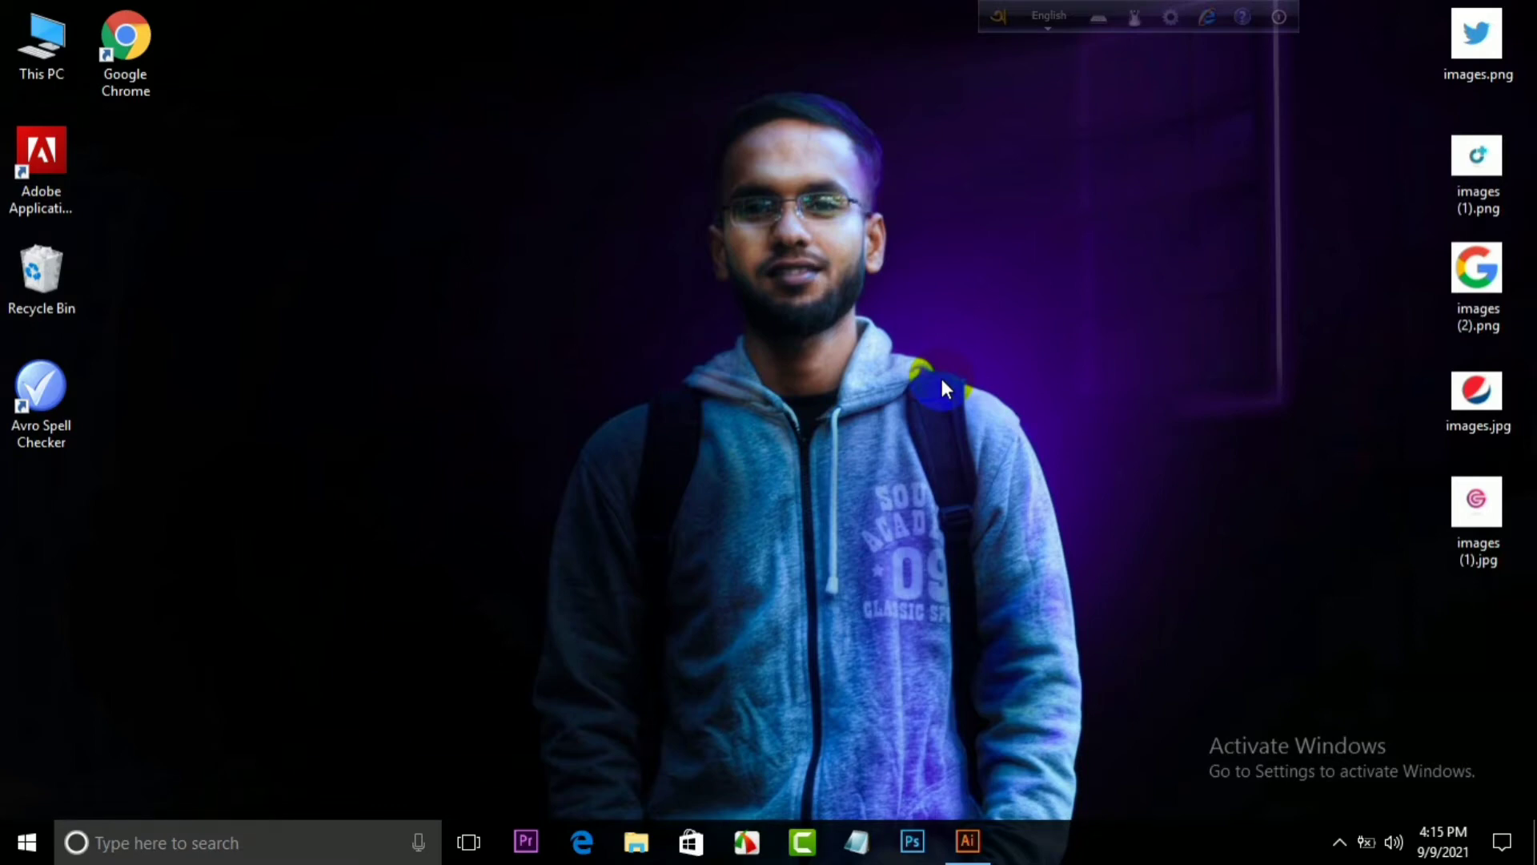
- View the pink G logo, the Pepsi logo and the Google logo image files from the desktop
double_click(1451, 532)
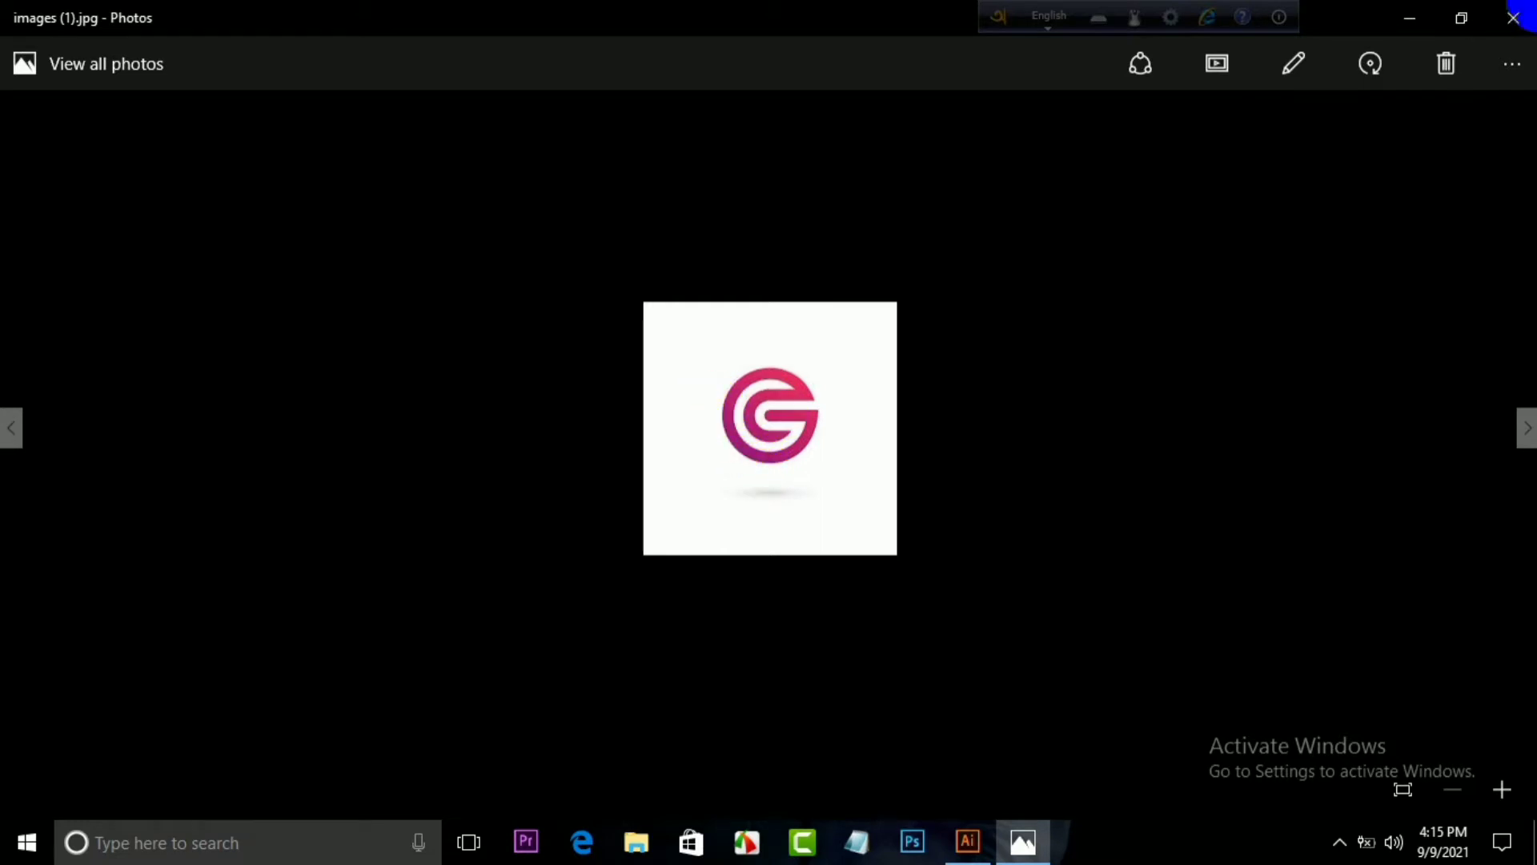
click(1512, 18)
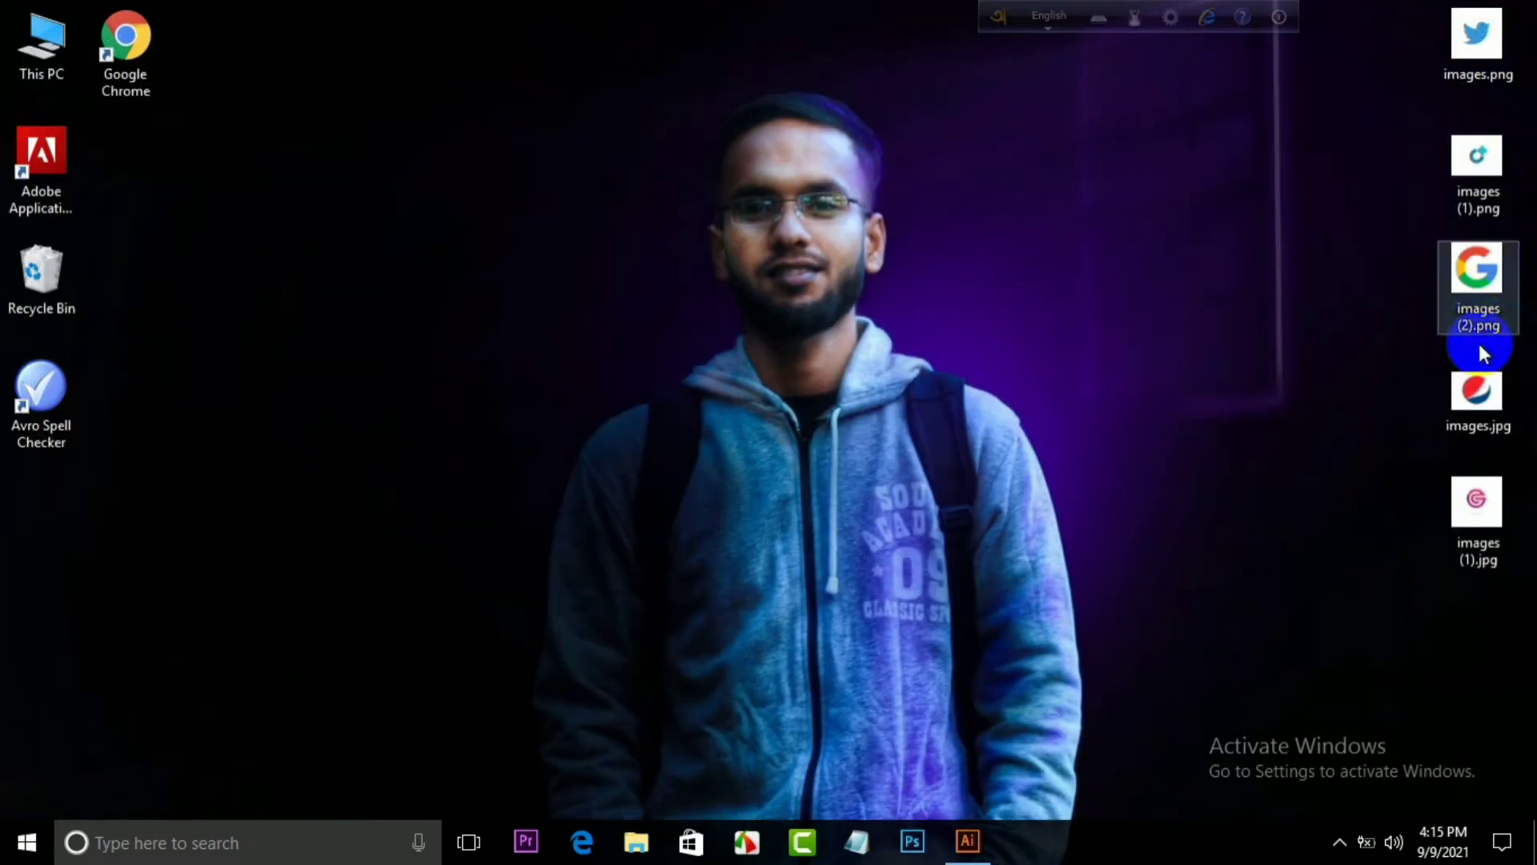
double_click(1480, 392)
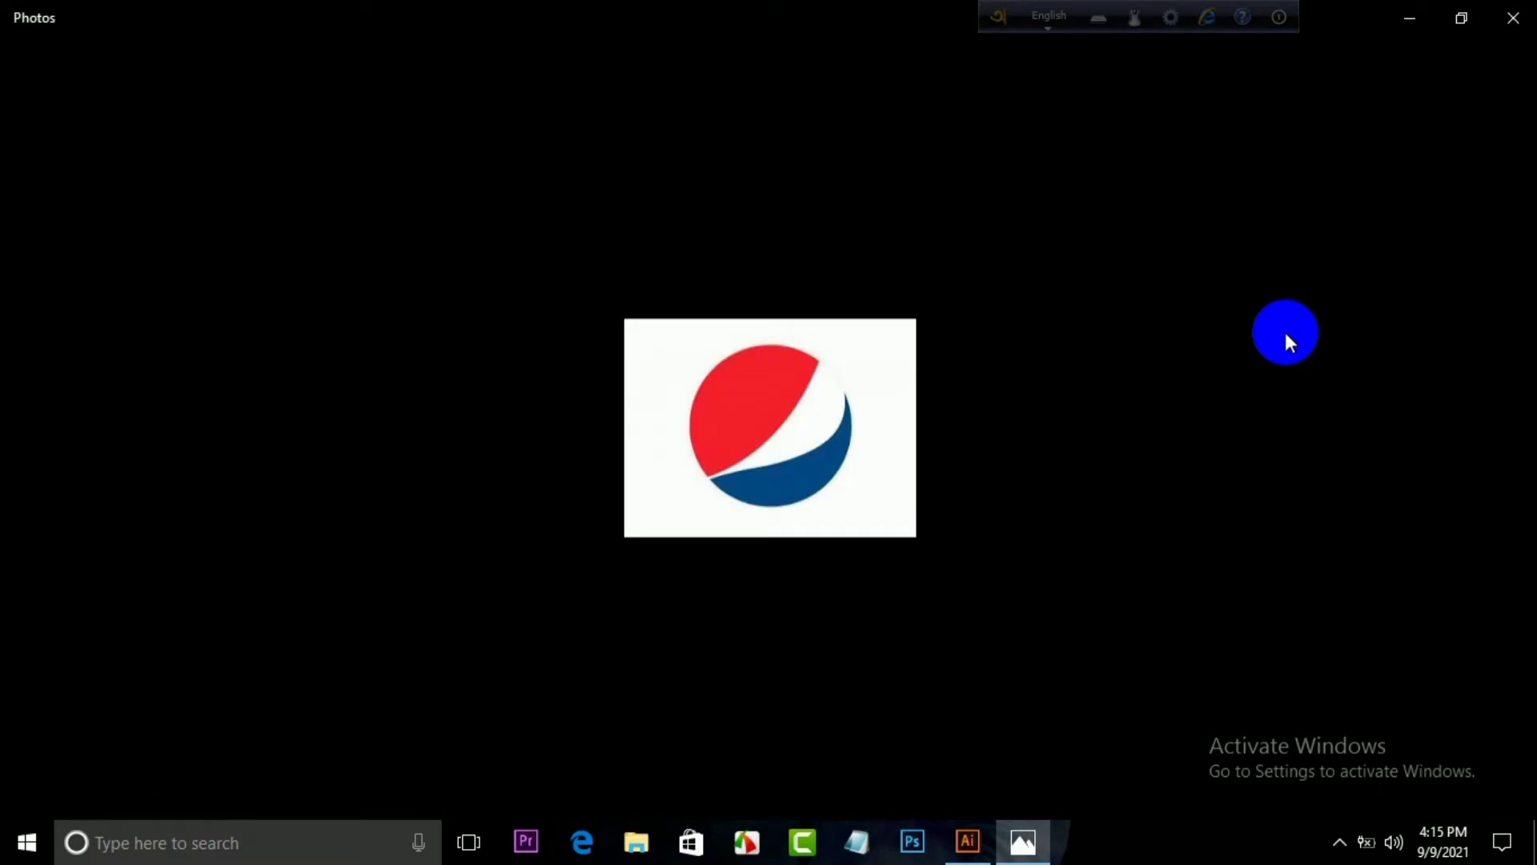
click(1511, 18)
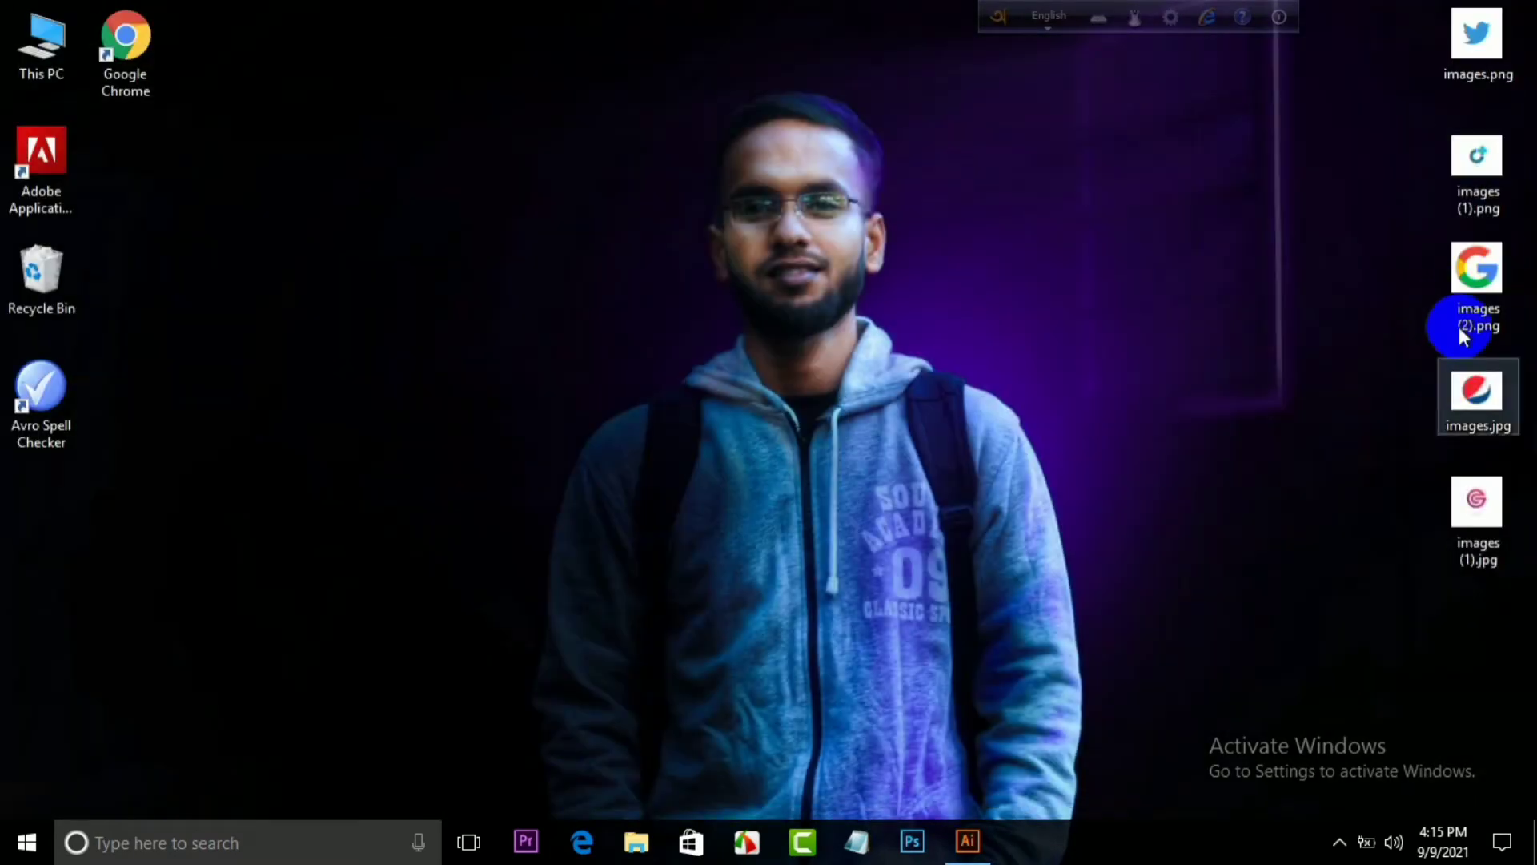
double_click(1472, 274)
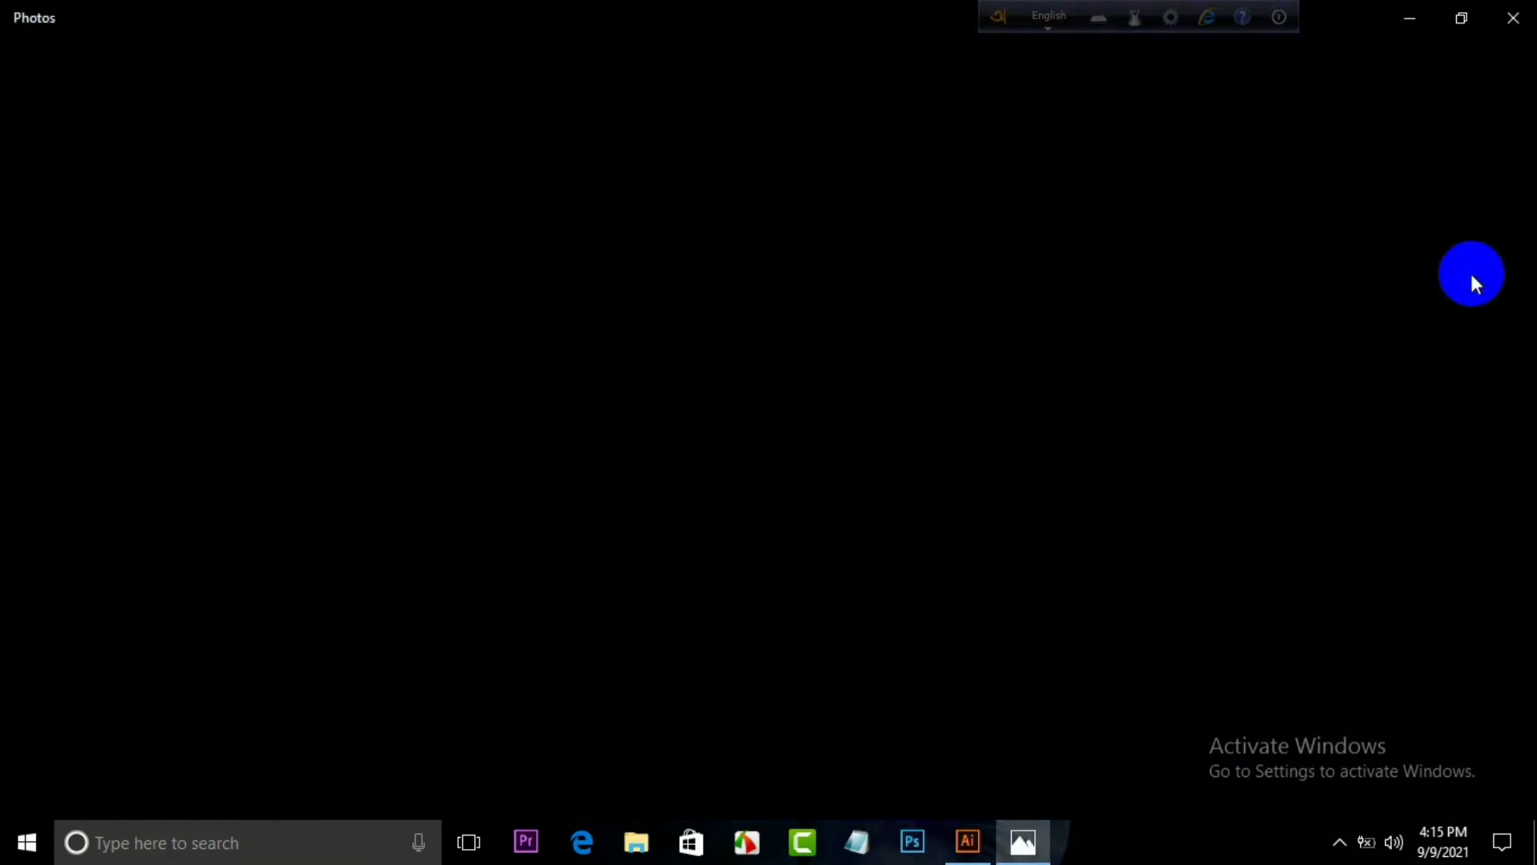
click(1505, 16)
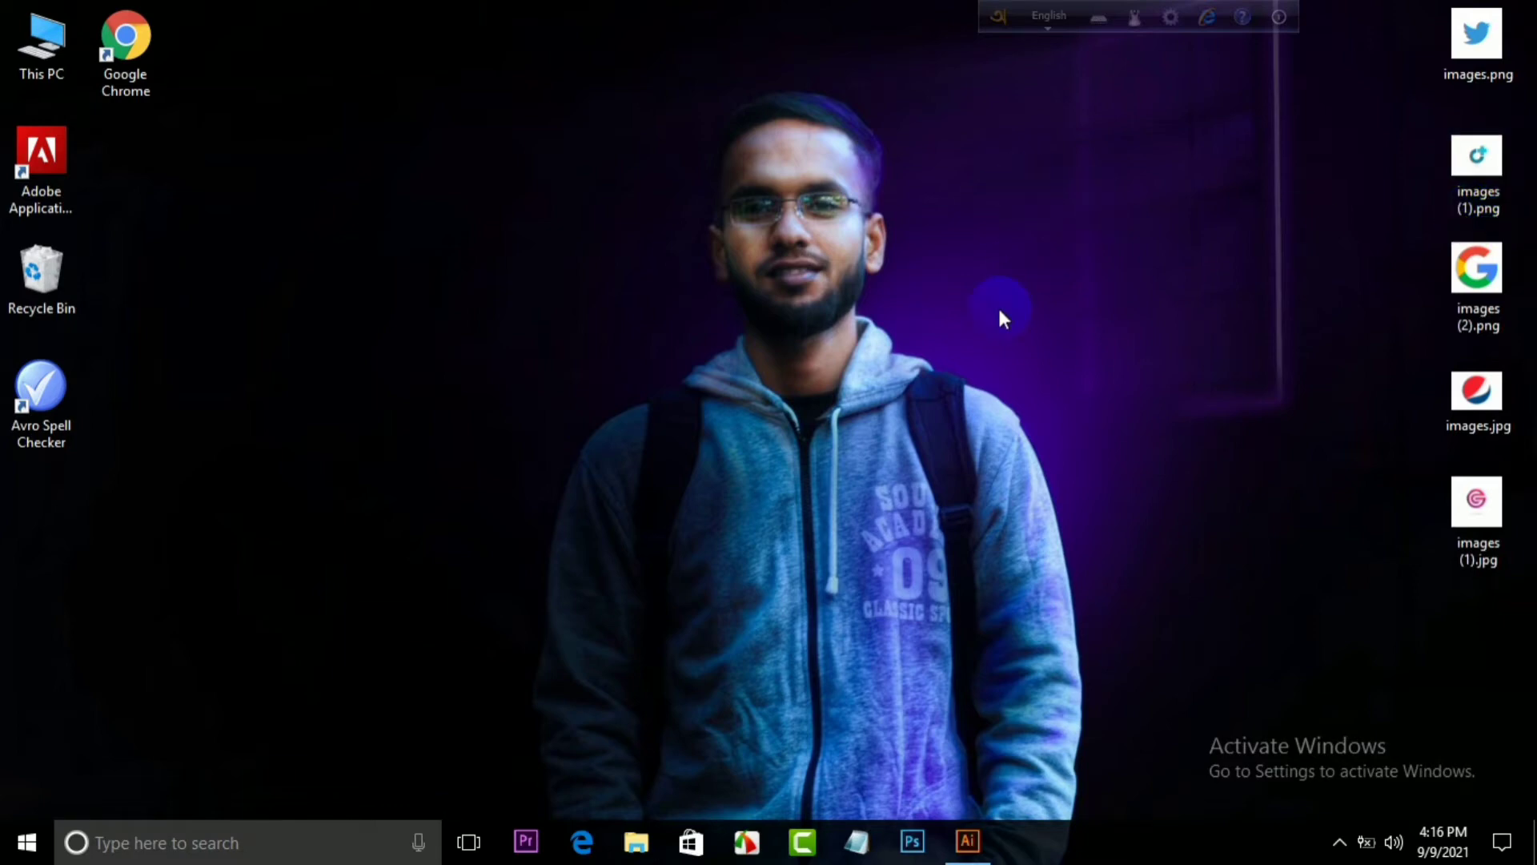
- Switch to Illustrator and create a 2000 × 2000 px RGB document with 300 ppi raster effects and one artboard
click(967, 841)
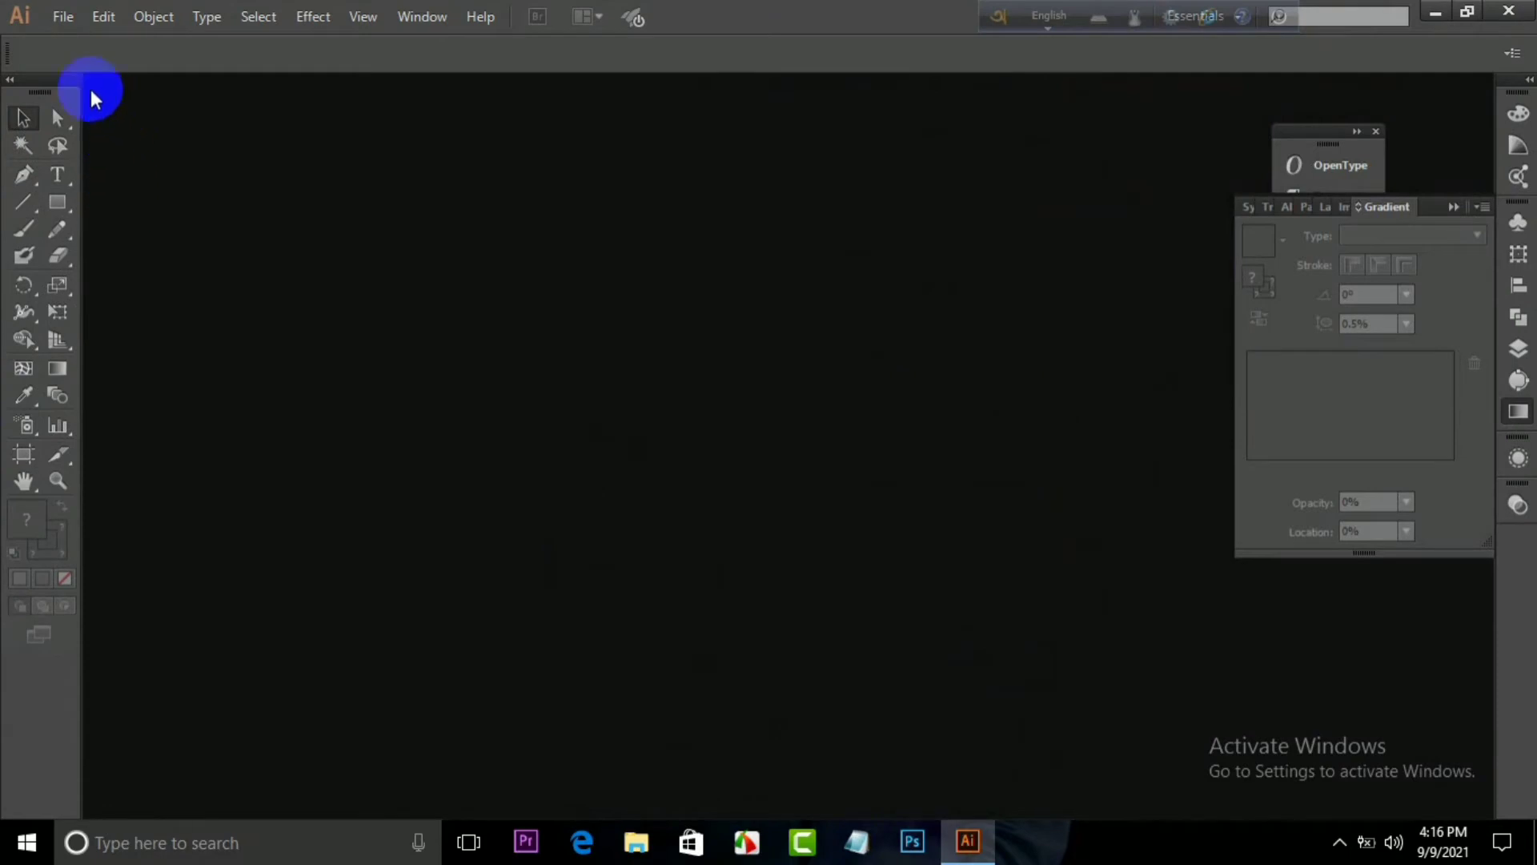
click(64, 17)
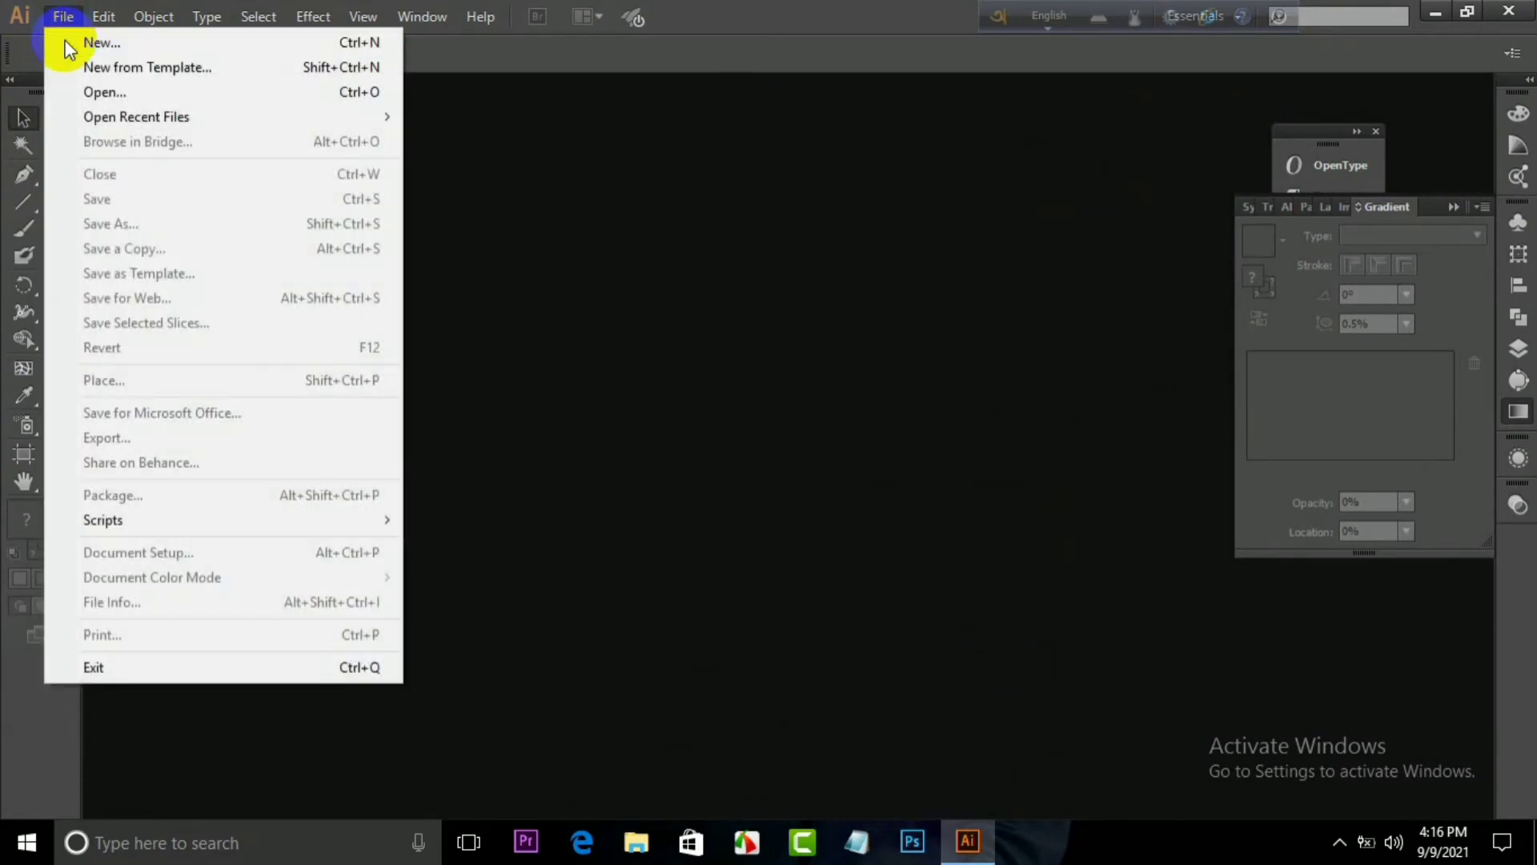
click(411, 165)
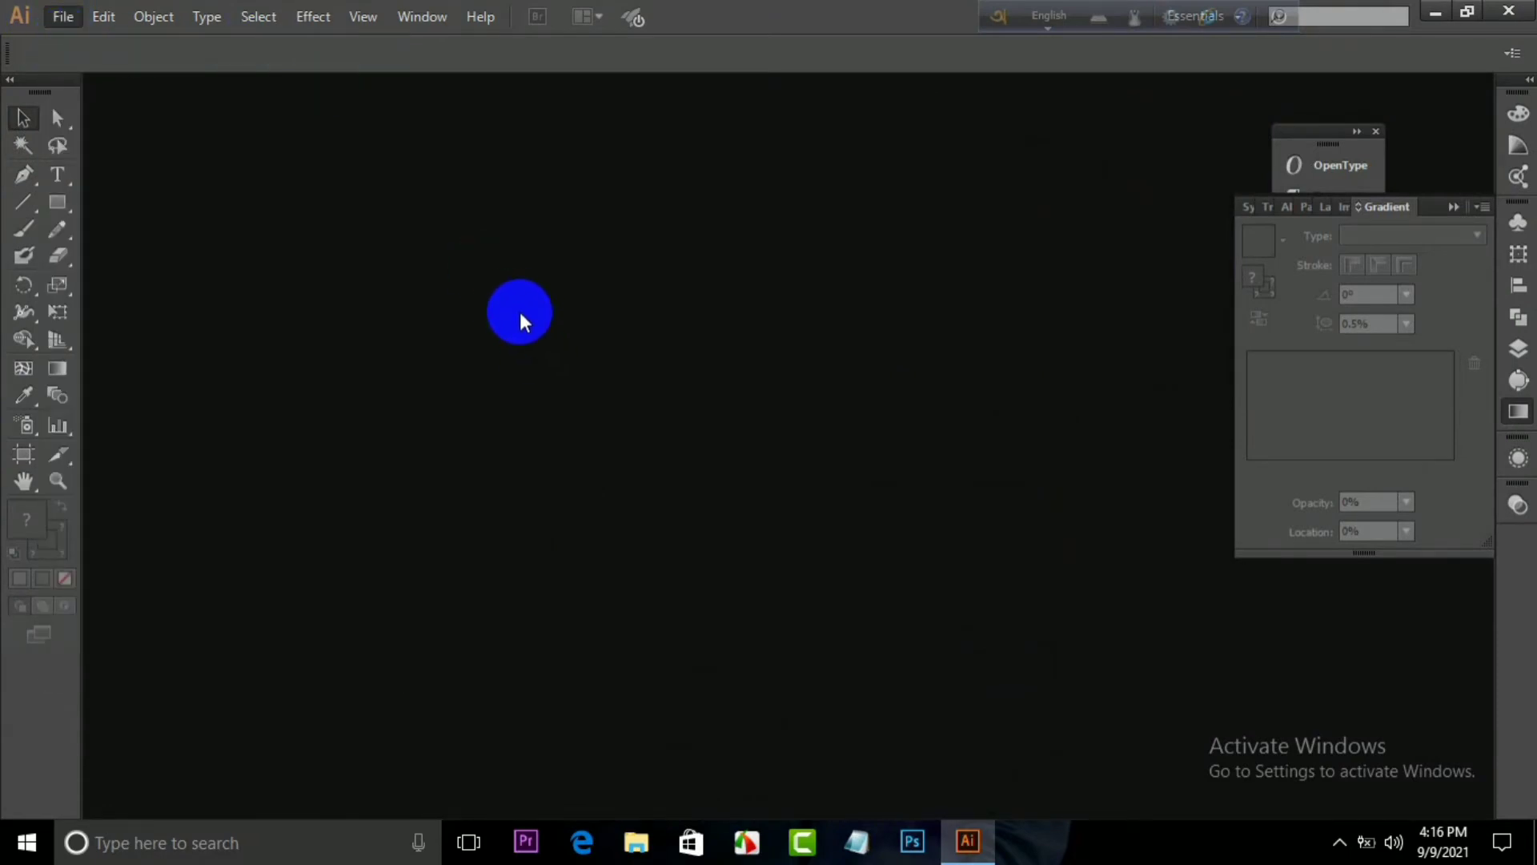
key(ctrl+n)
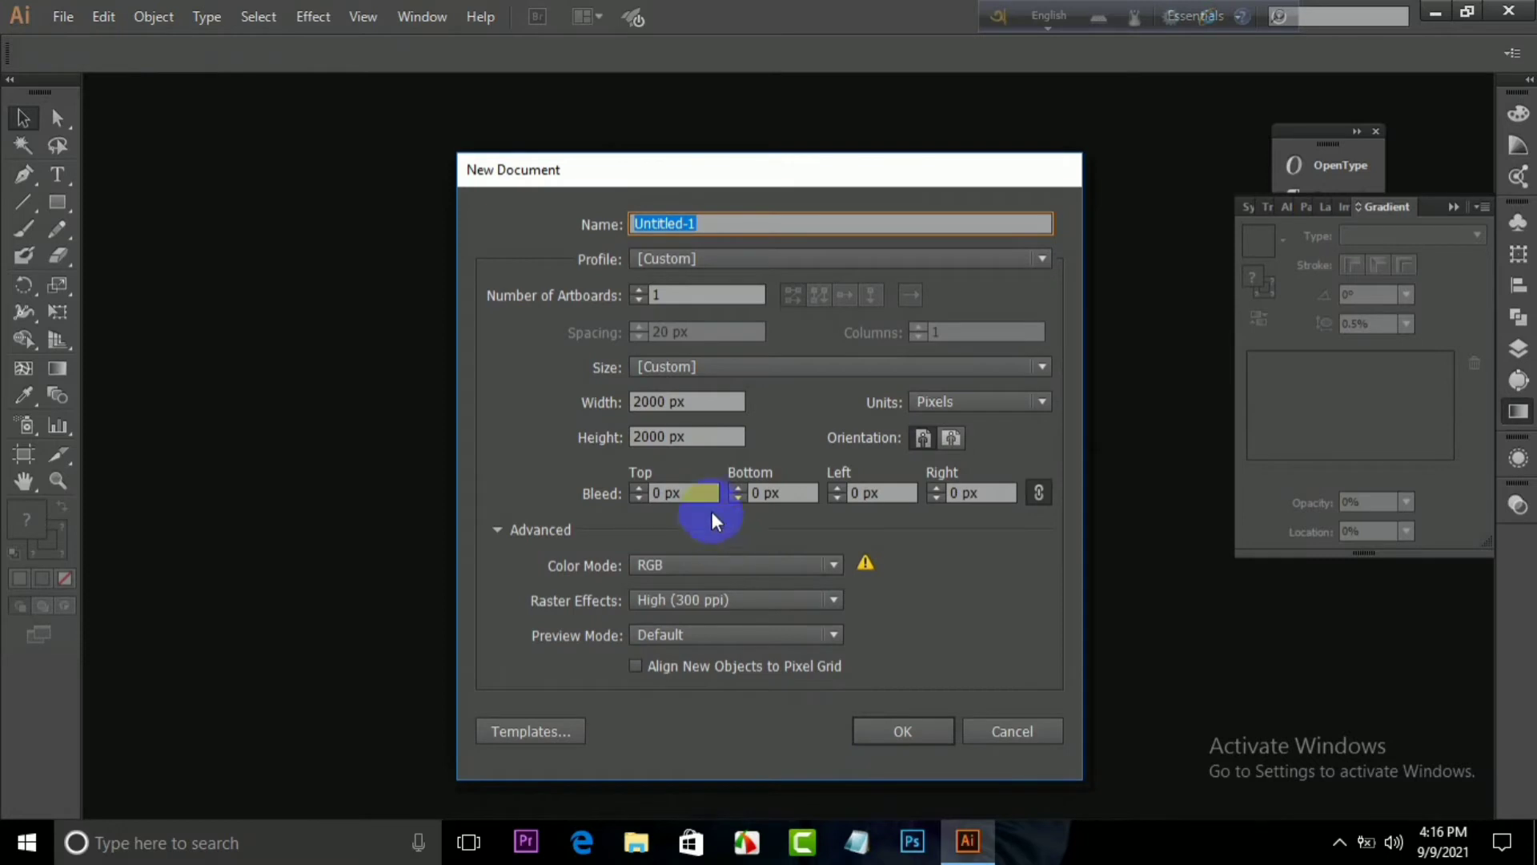
click(886, 730)
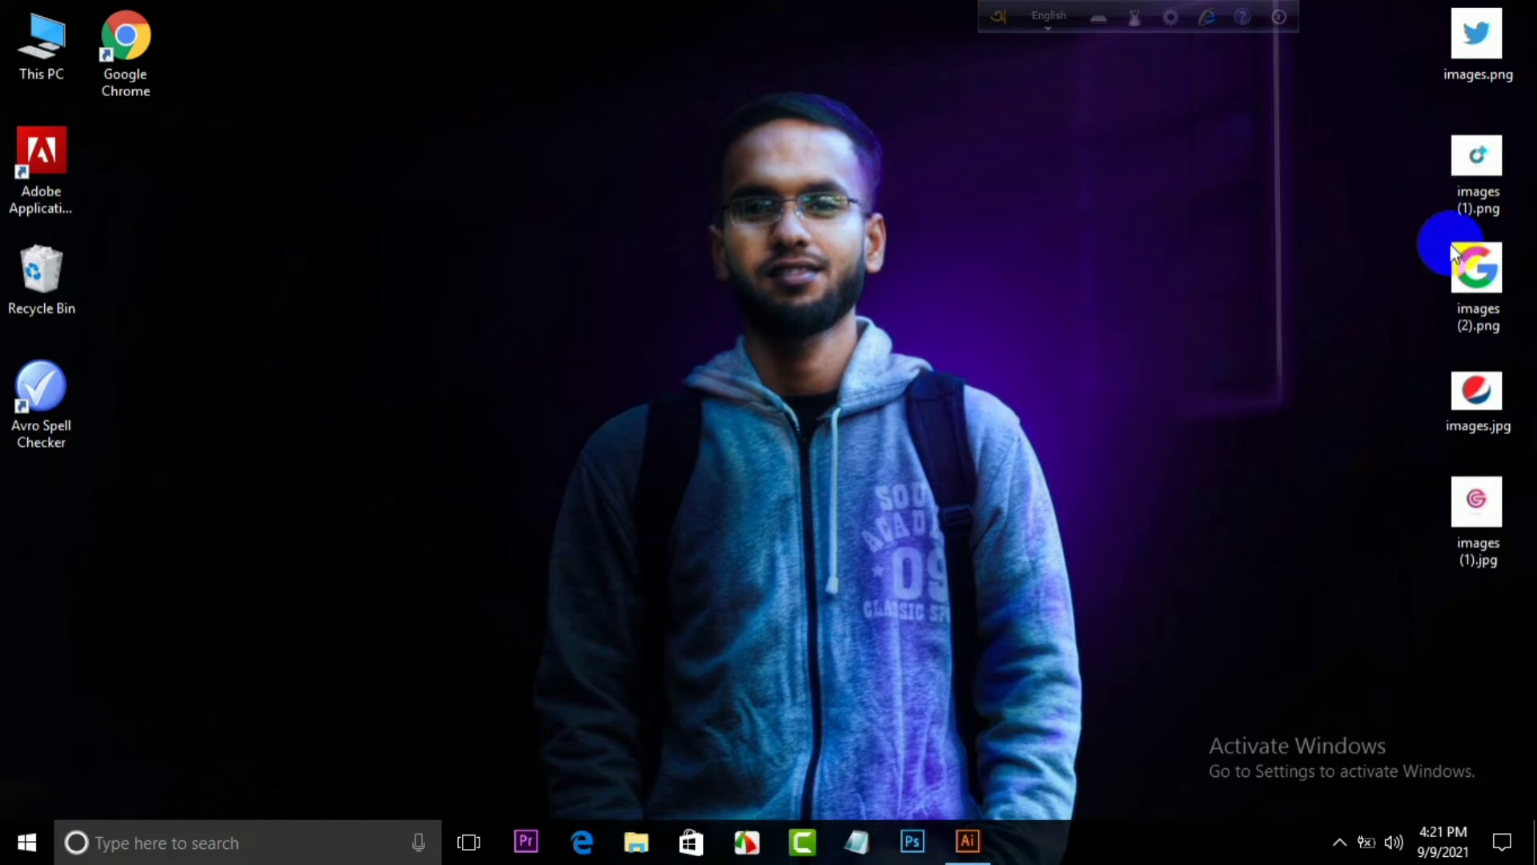
- View the desktop logo images images (2).png, images (1).png and images (1).jpg, closing each one
double_click(1478, 268)
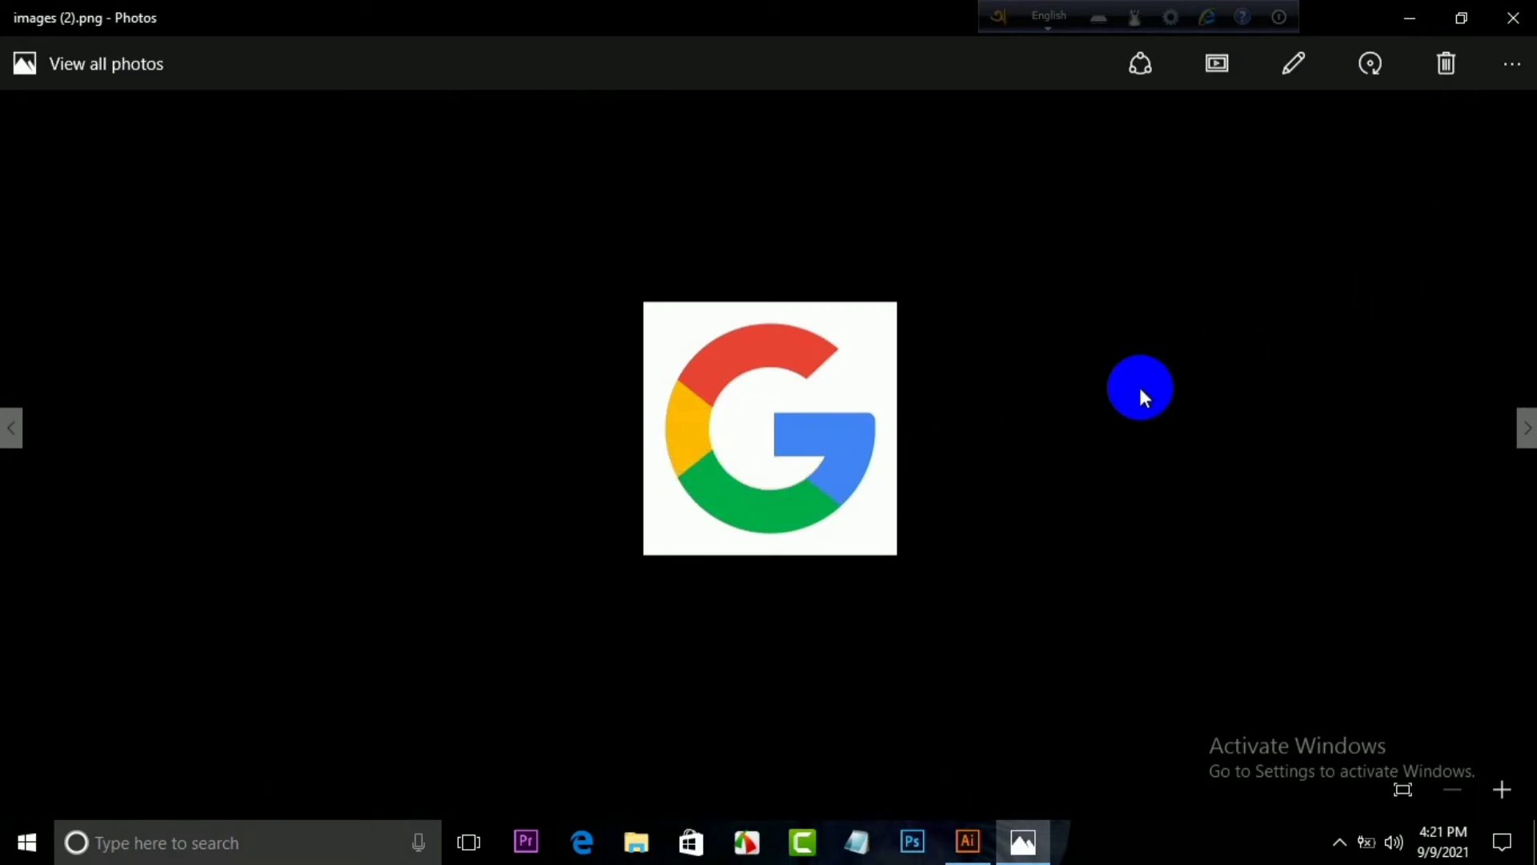
click(1513, 17)
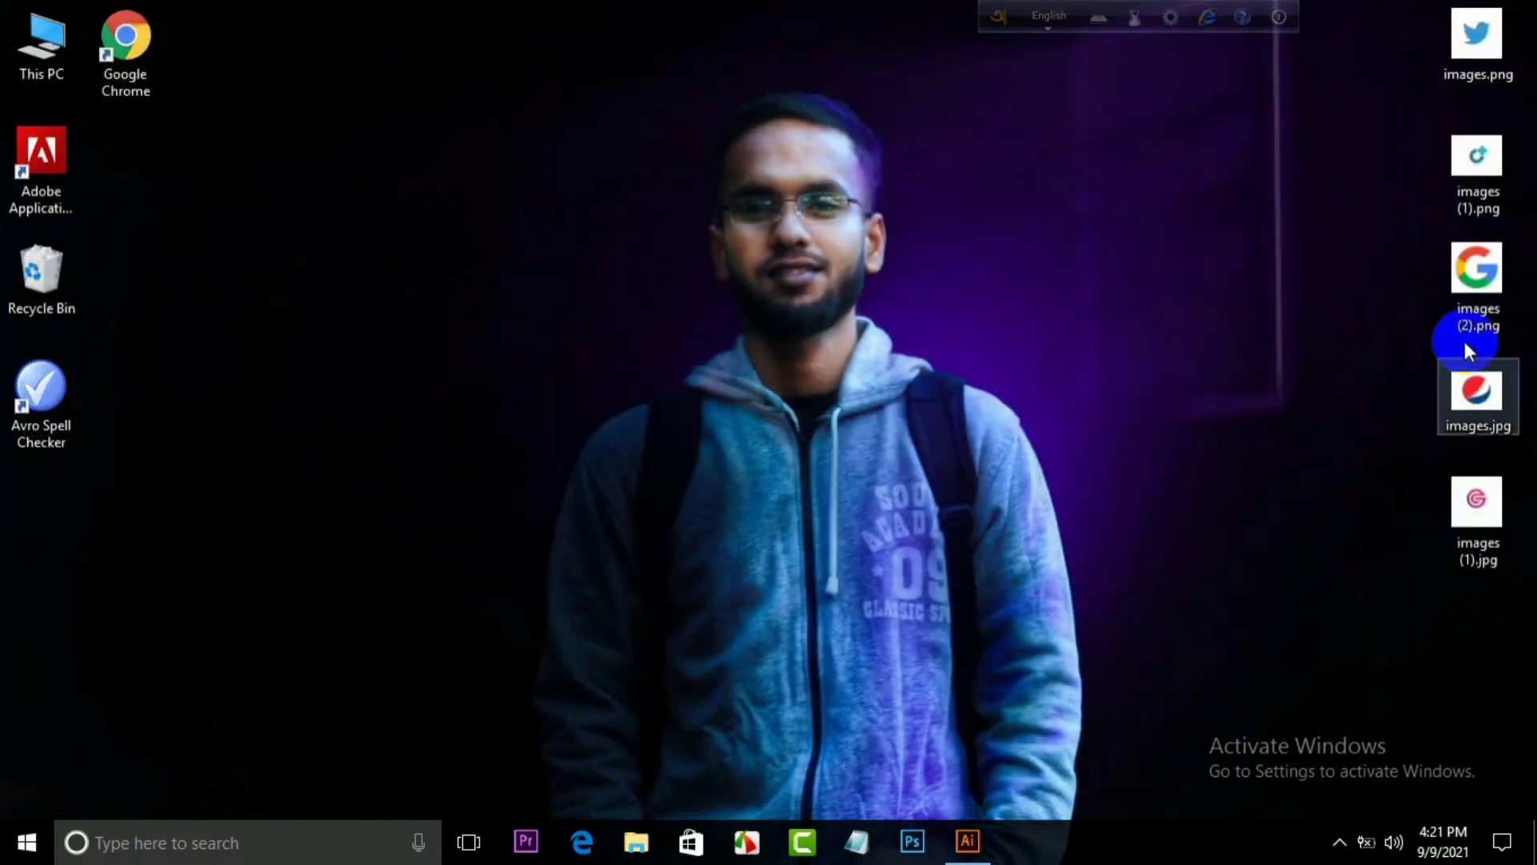
double_click(1479, 164)
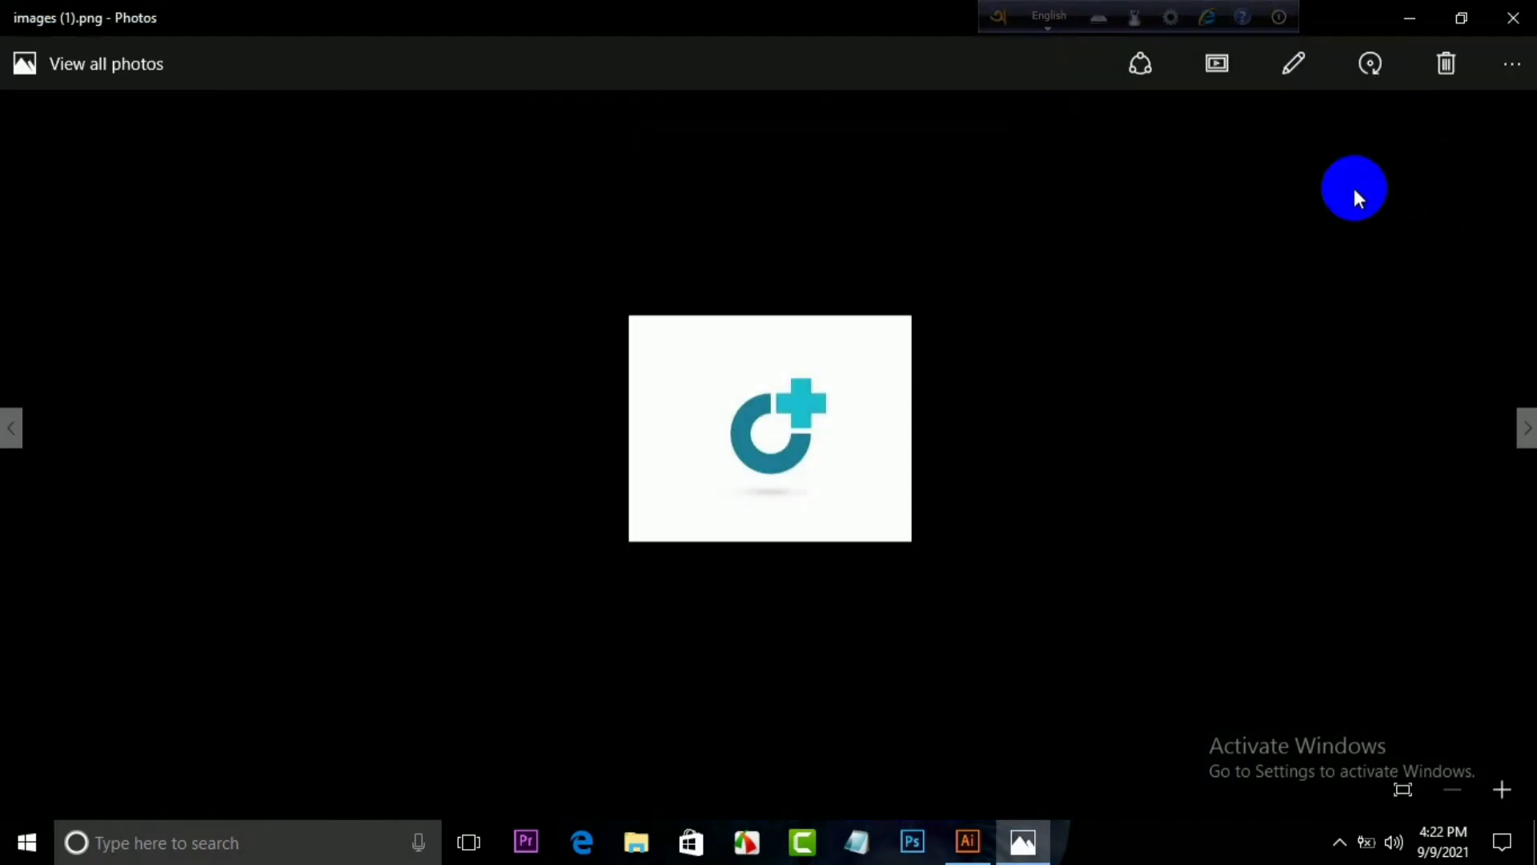
click(1529, 20)
click(1471, 511)
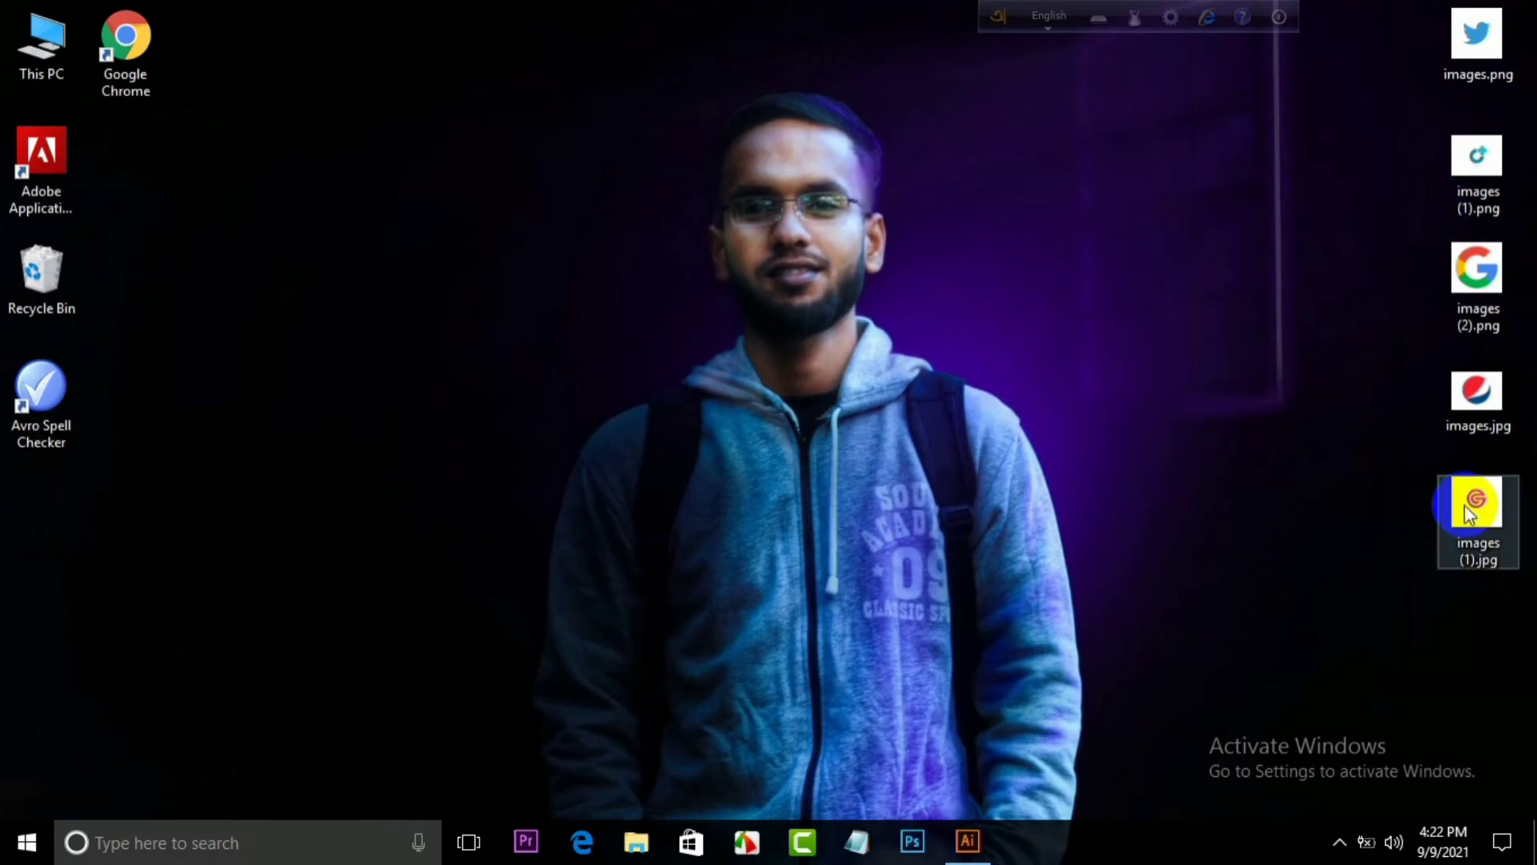
double_click(1471, 510)
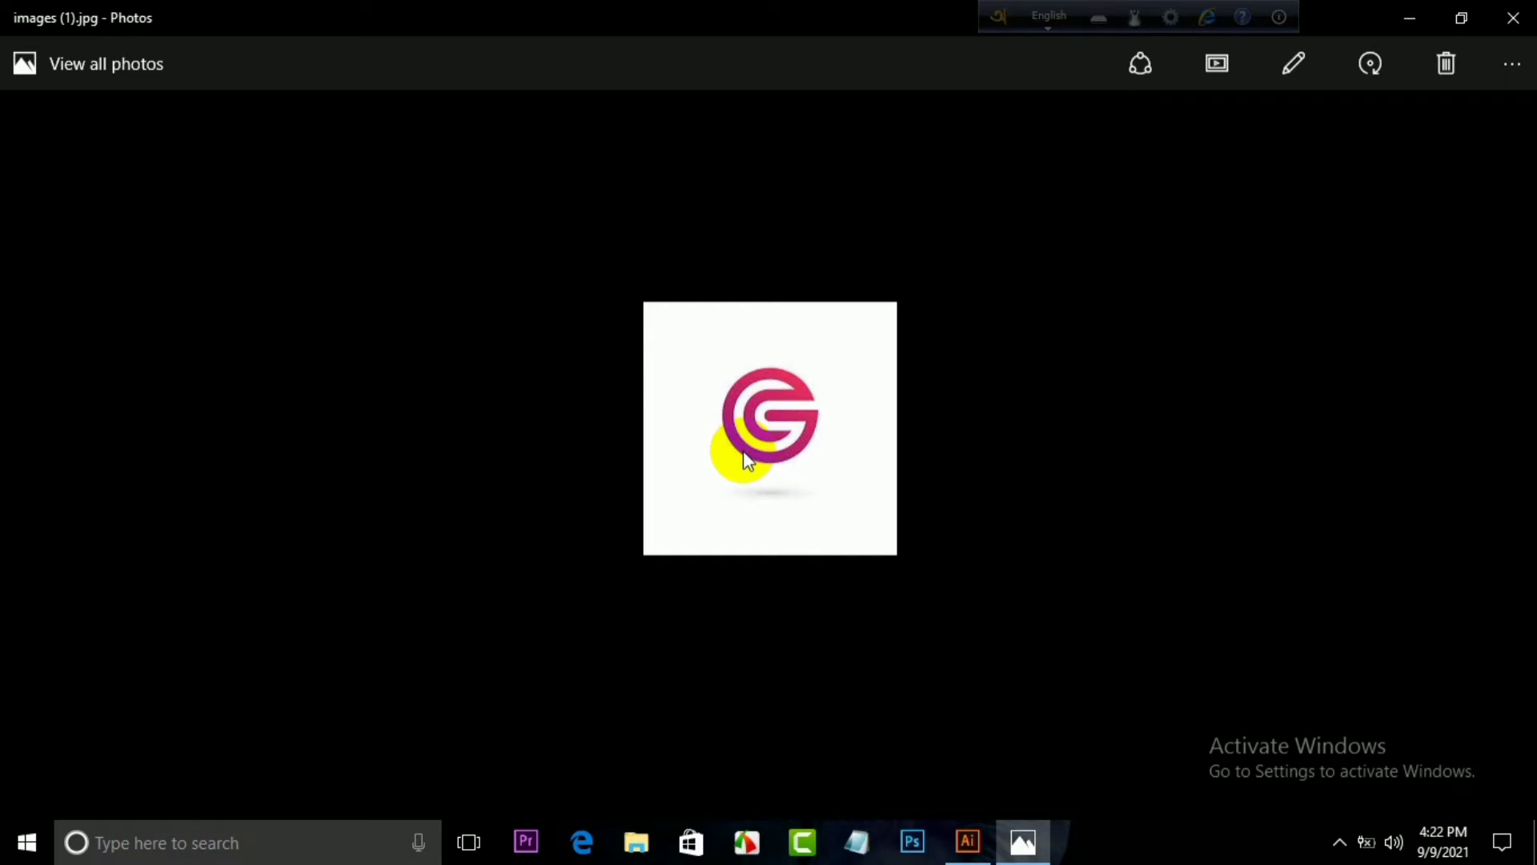
click(1499, 34)
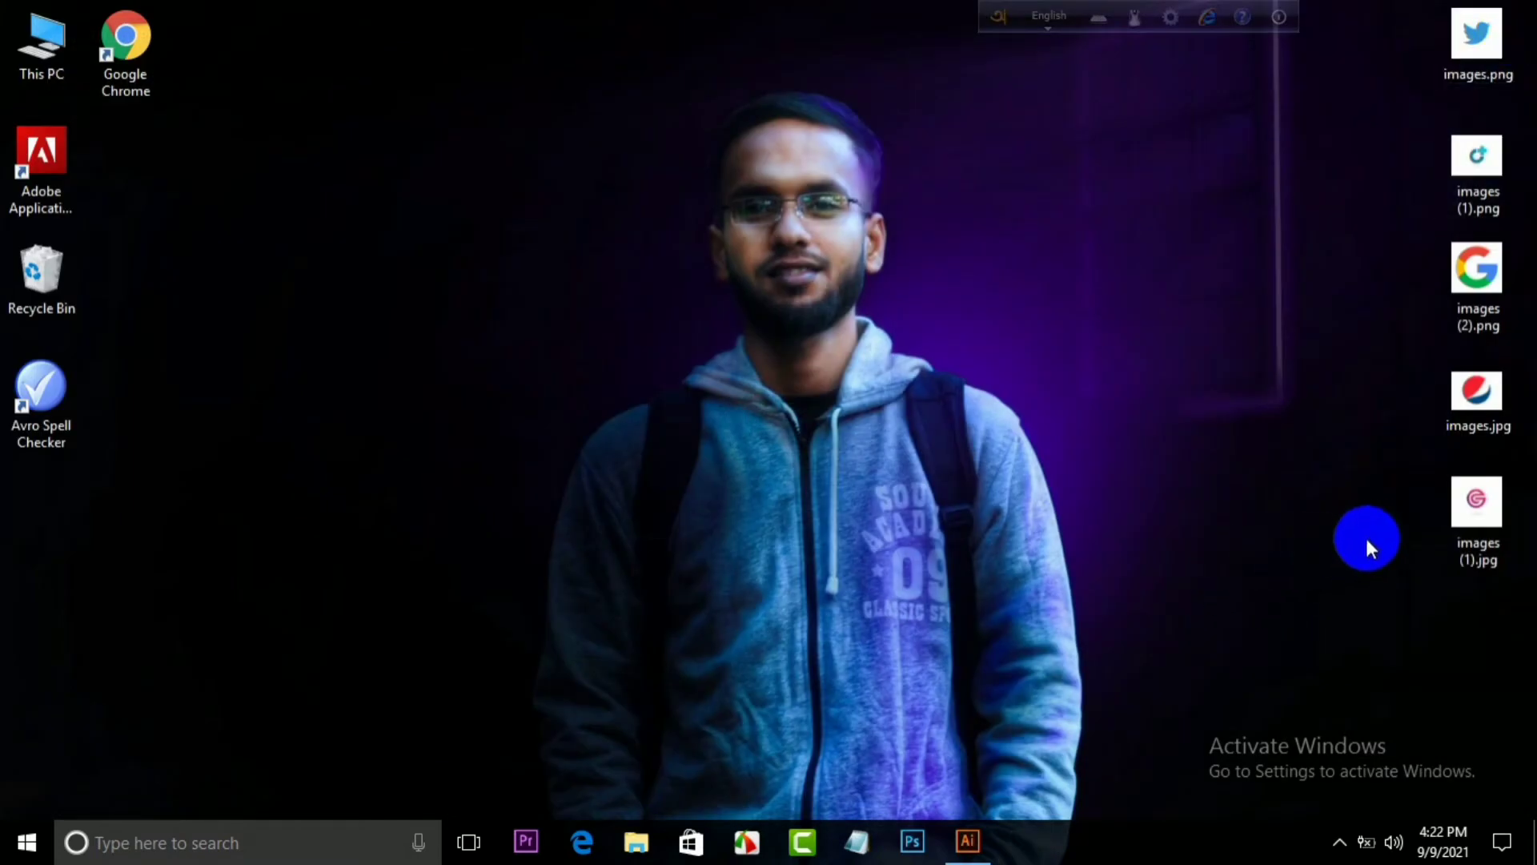
- Place the Pepsi logo file images.jpg from the desktop onto the Illustrator artboard and embed it
drag(1461, 495, 858, 504)
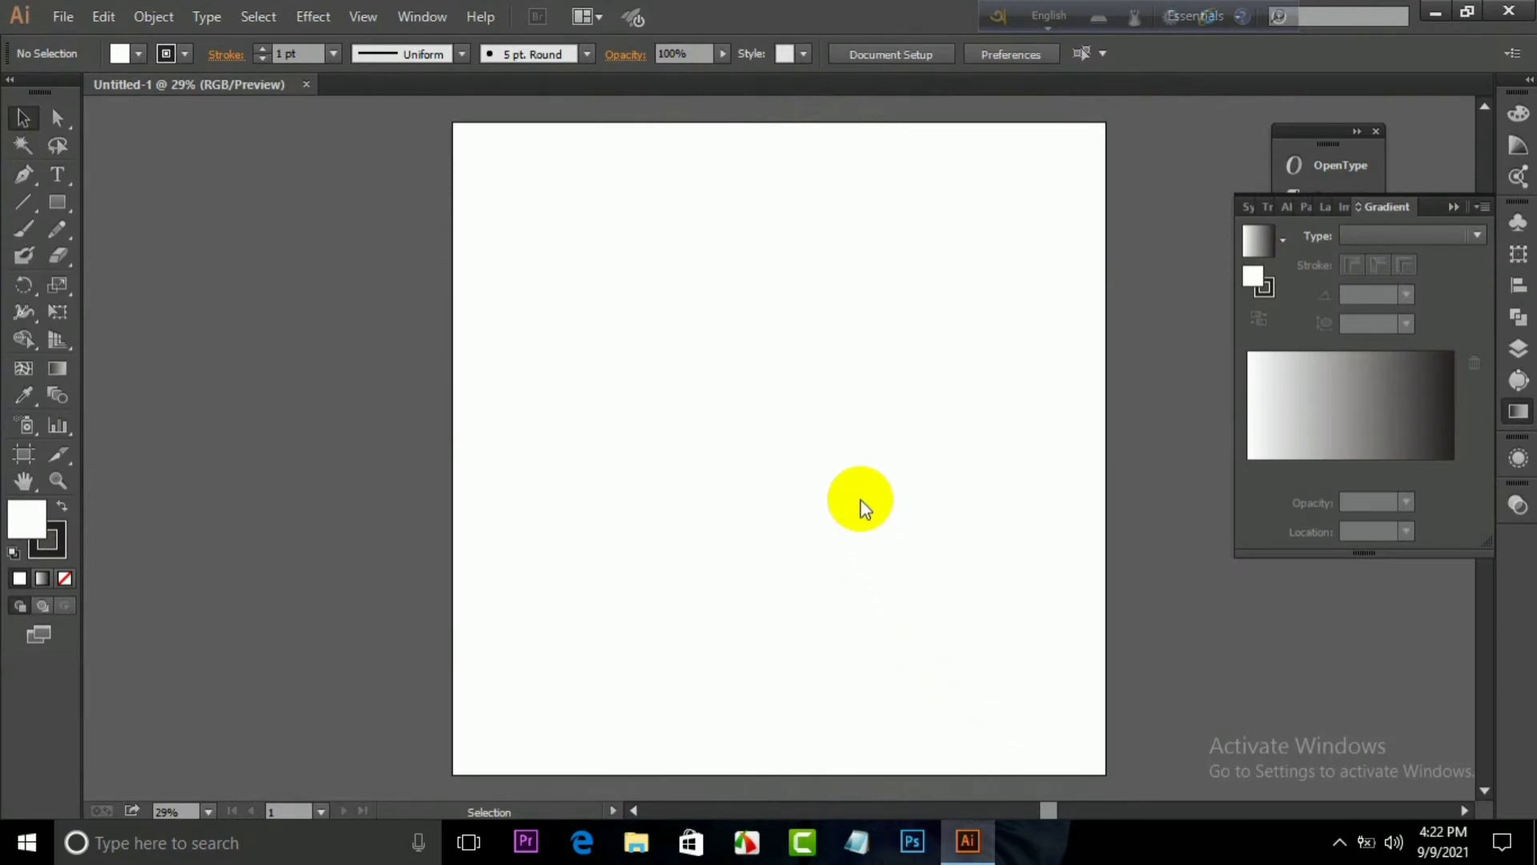
click(920, 469)
click(857, 497)
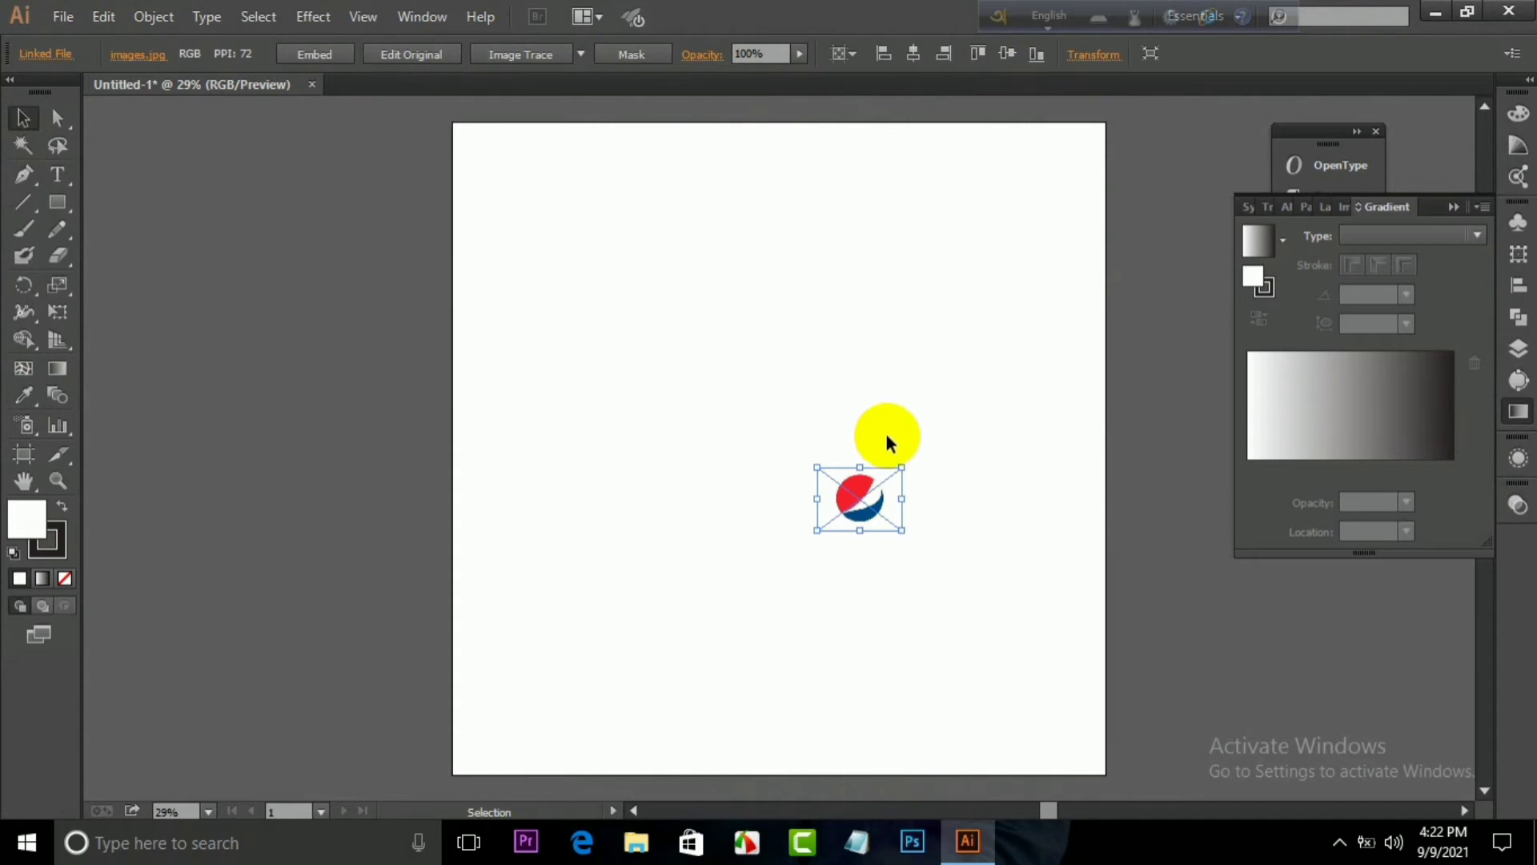
click(296, 98)
click(314, 54)
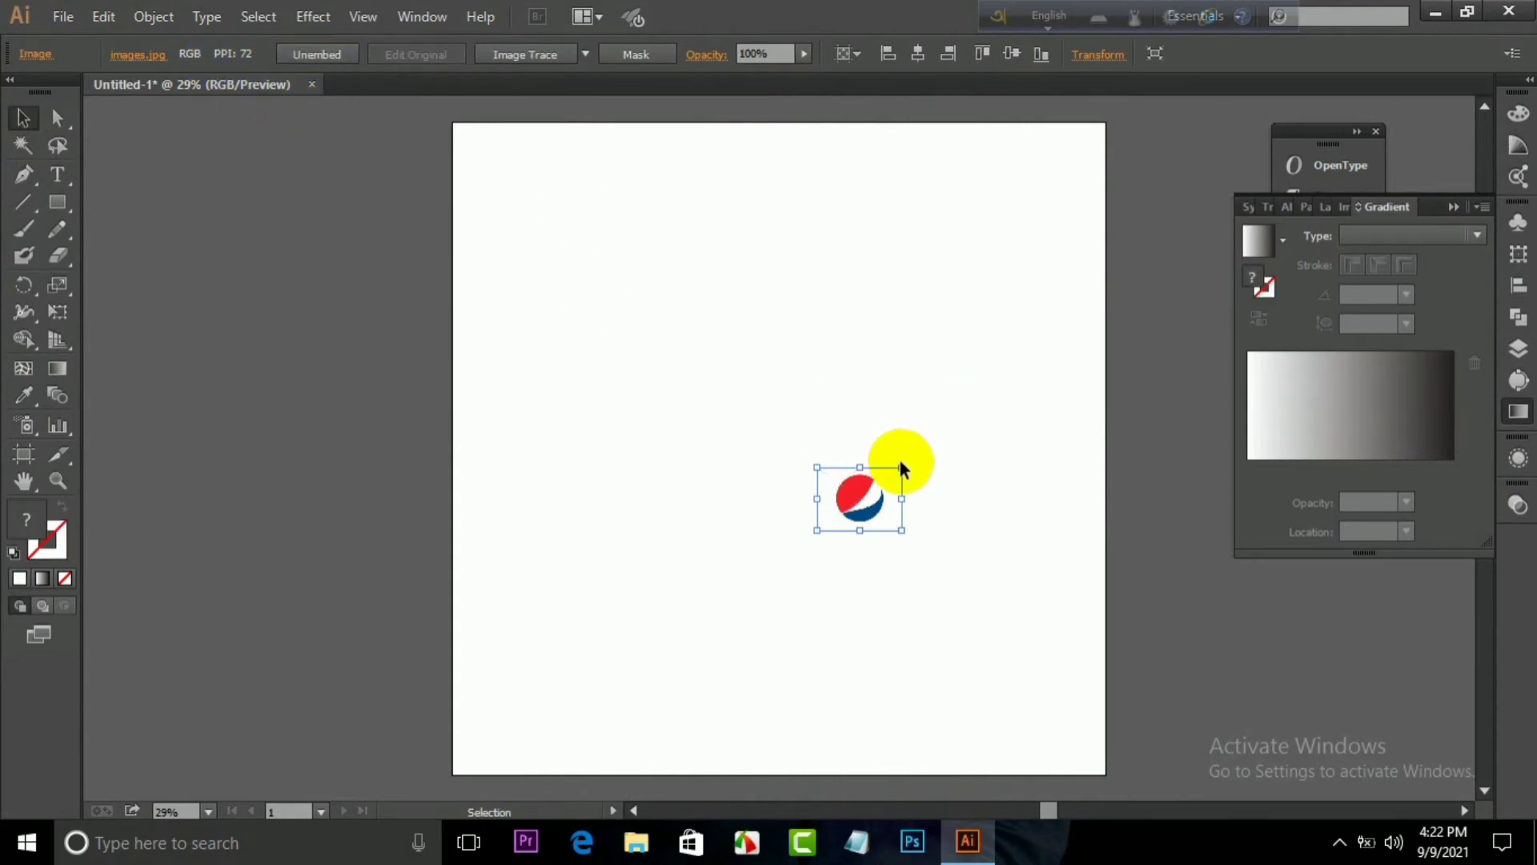
- Enlarge the embedded Pepsi image proportionally to about 842 × 631 px and move it near the artboard's centre
drag(903, 467, 996, 377)
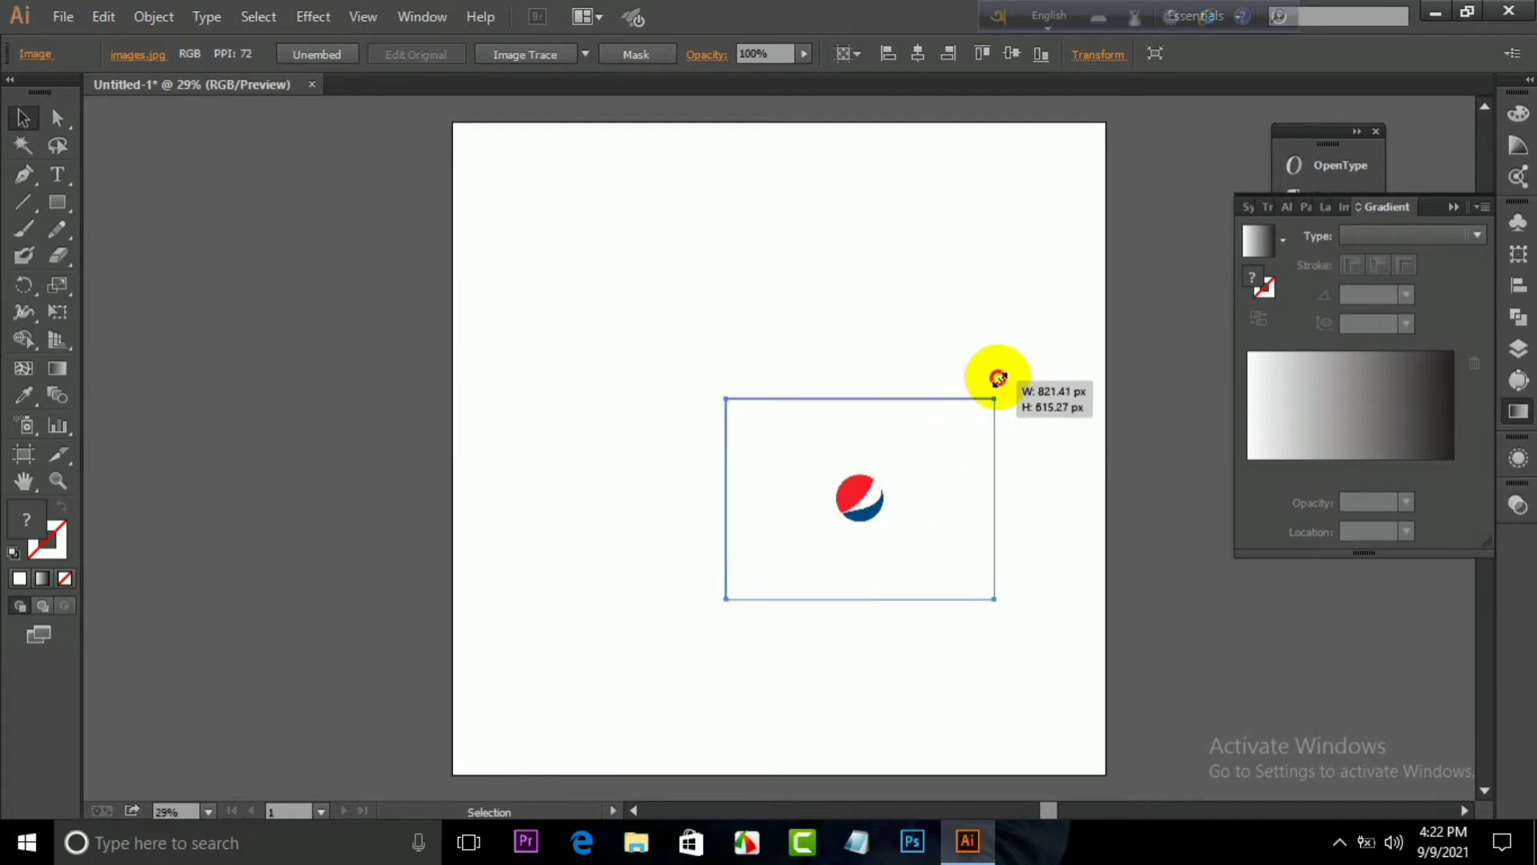
click(975, 305)
drag(868, 505, 803, 436)
click(818, 311)
click(816, 286)
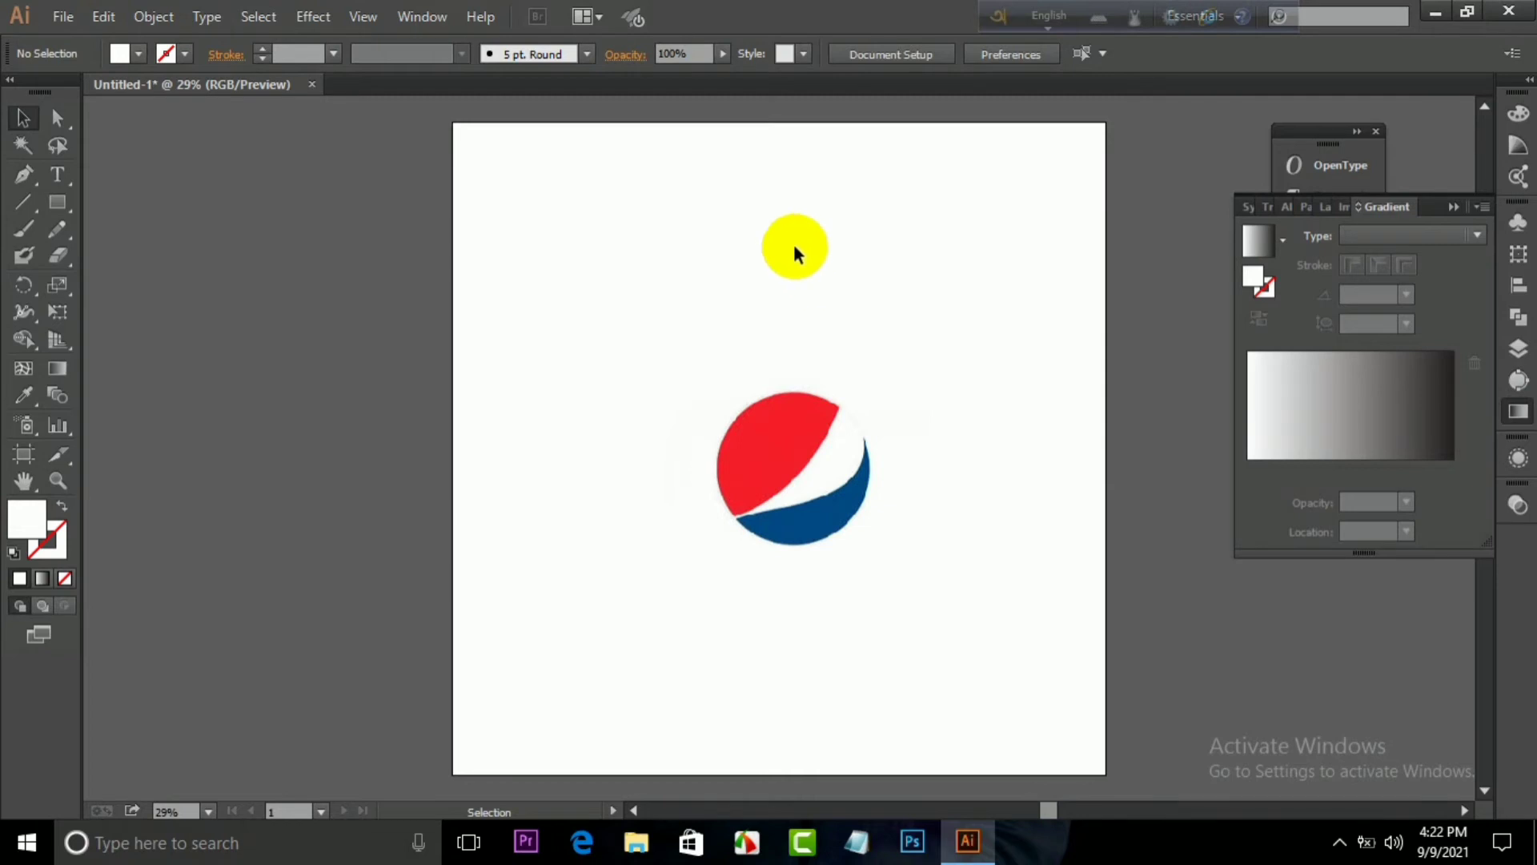
- Trace the Pepsi image with Image Trace, turning on the preview and applying the Auto-Color preset
click(772, 467)
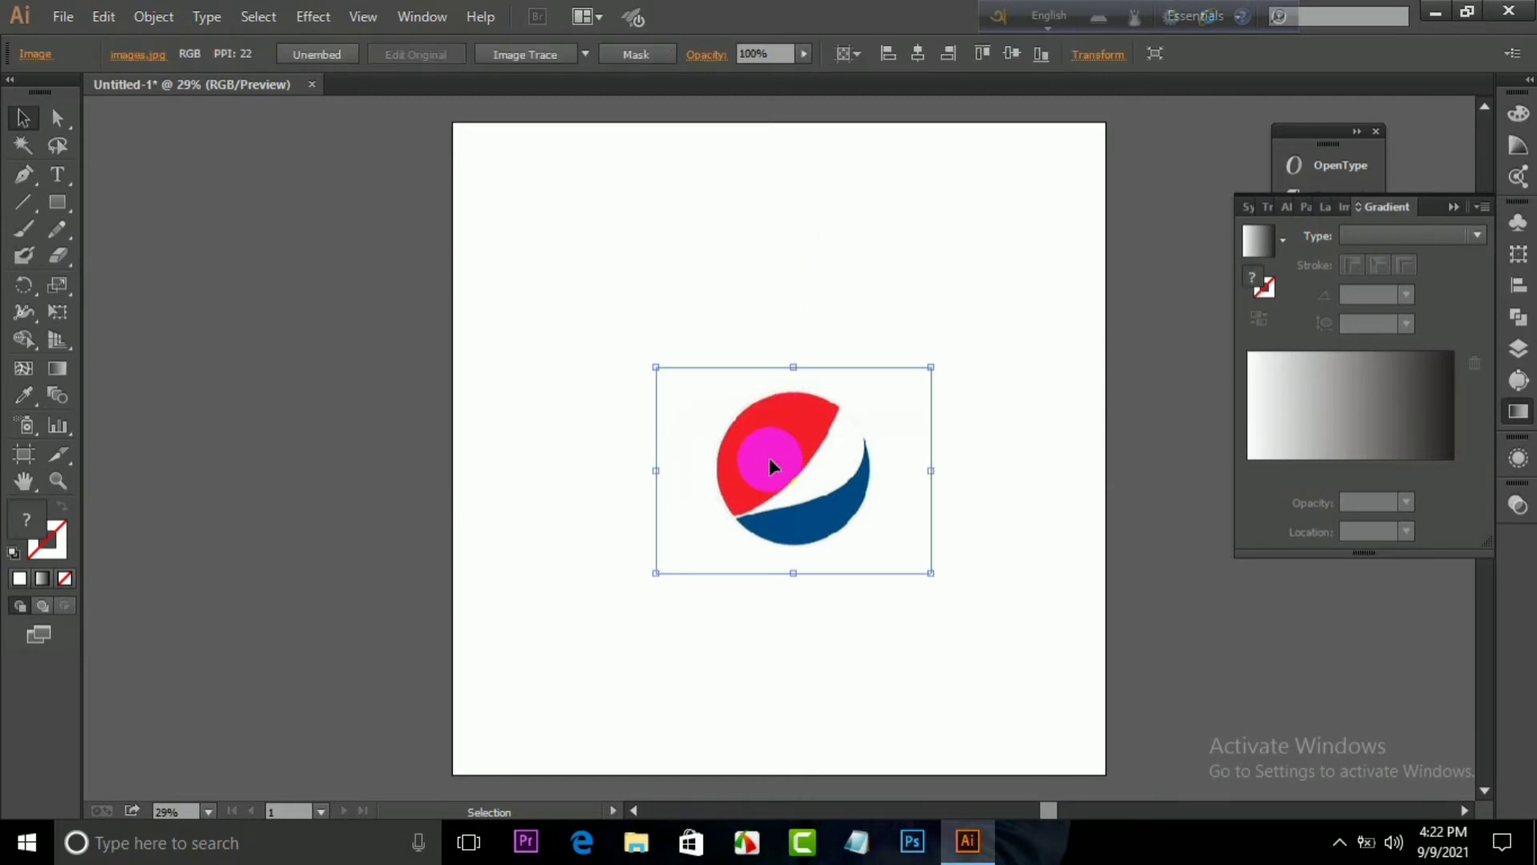
click(420, 17)
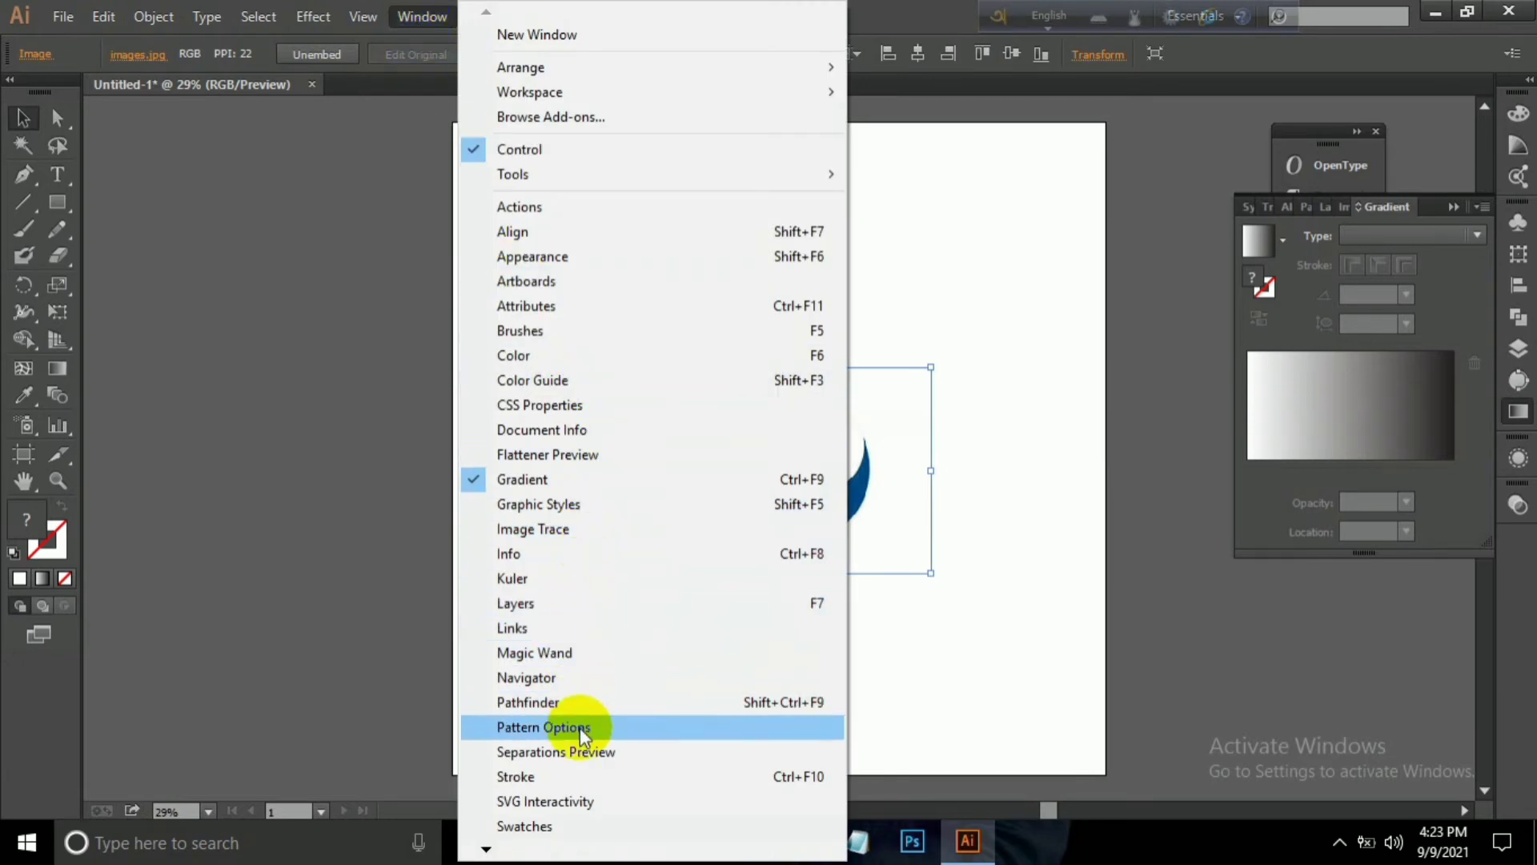
click(579, 530)
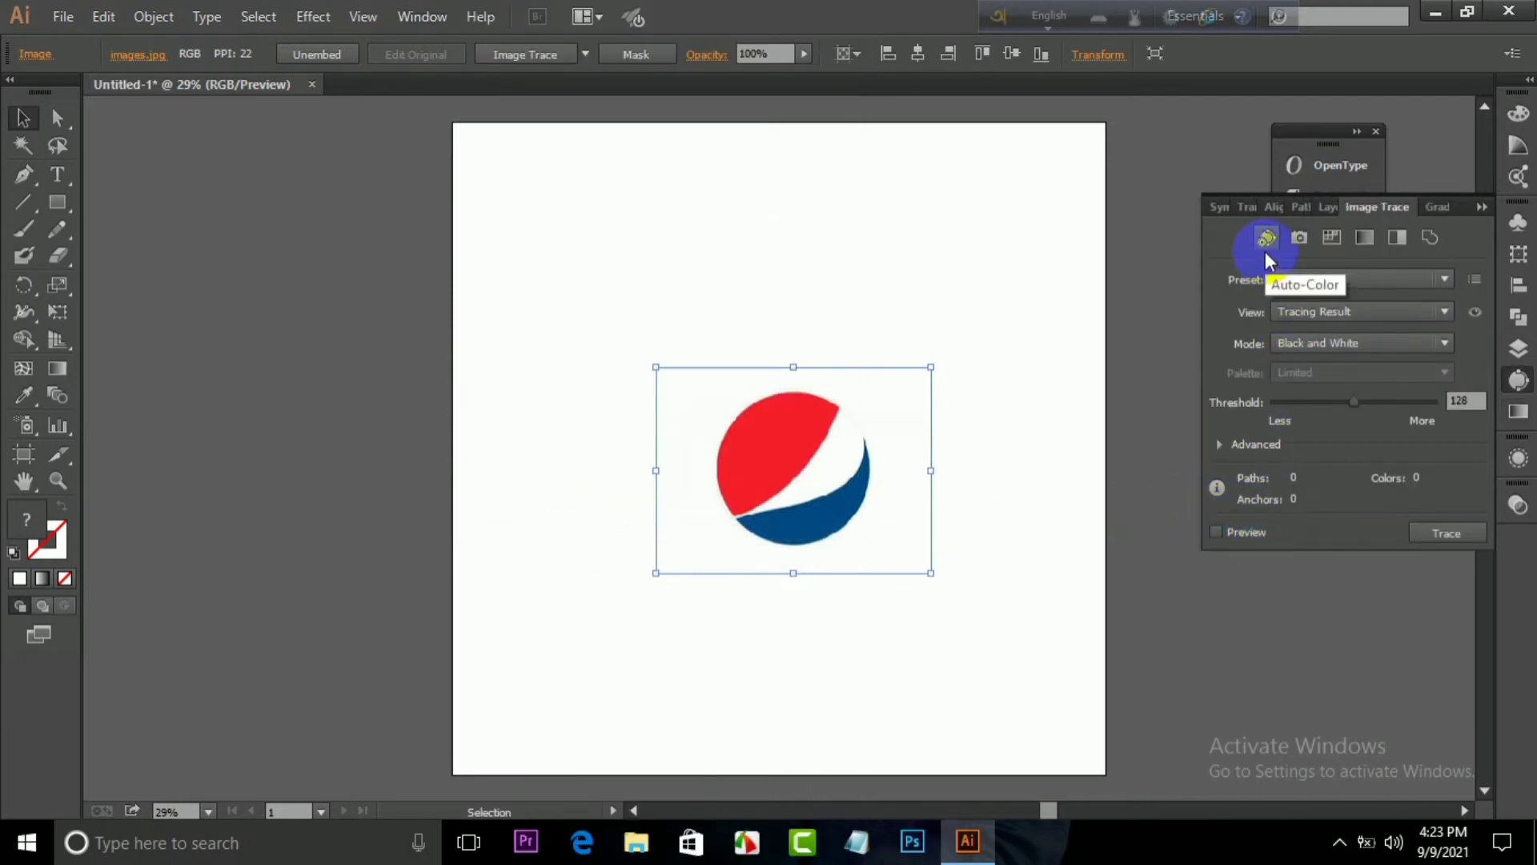
click(1216, 533)
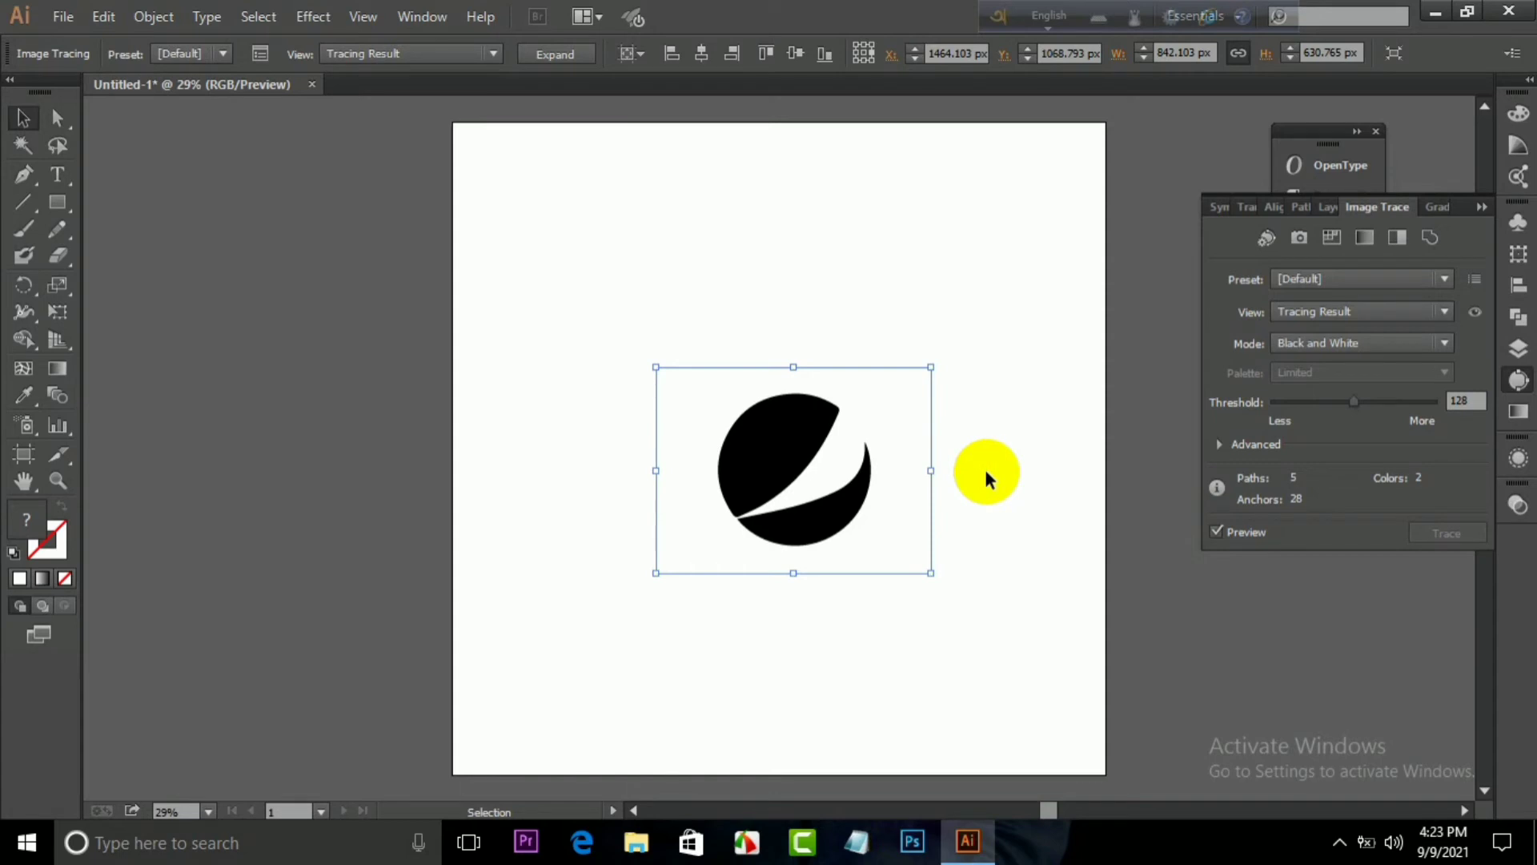
click(800, 480)
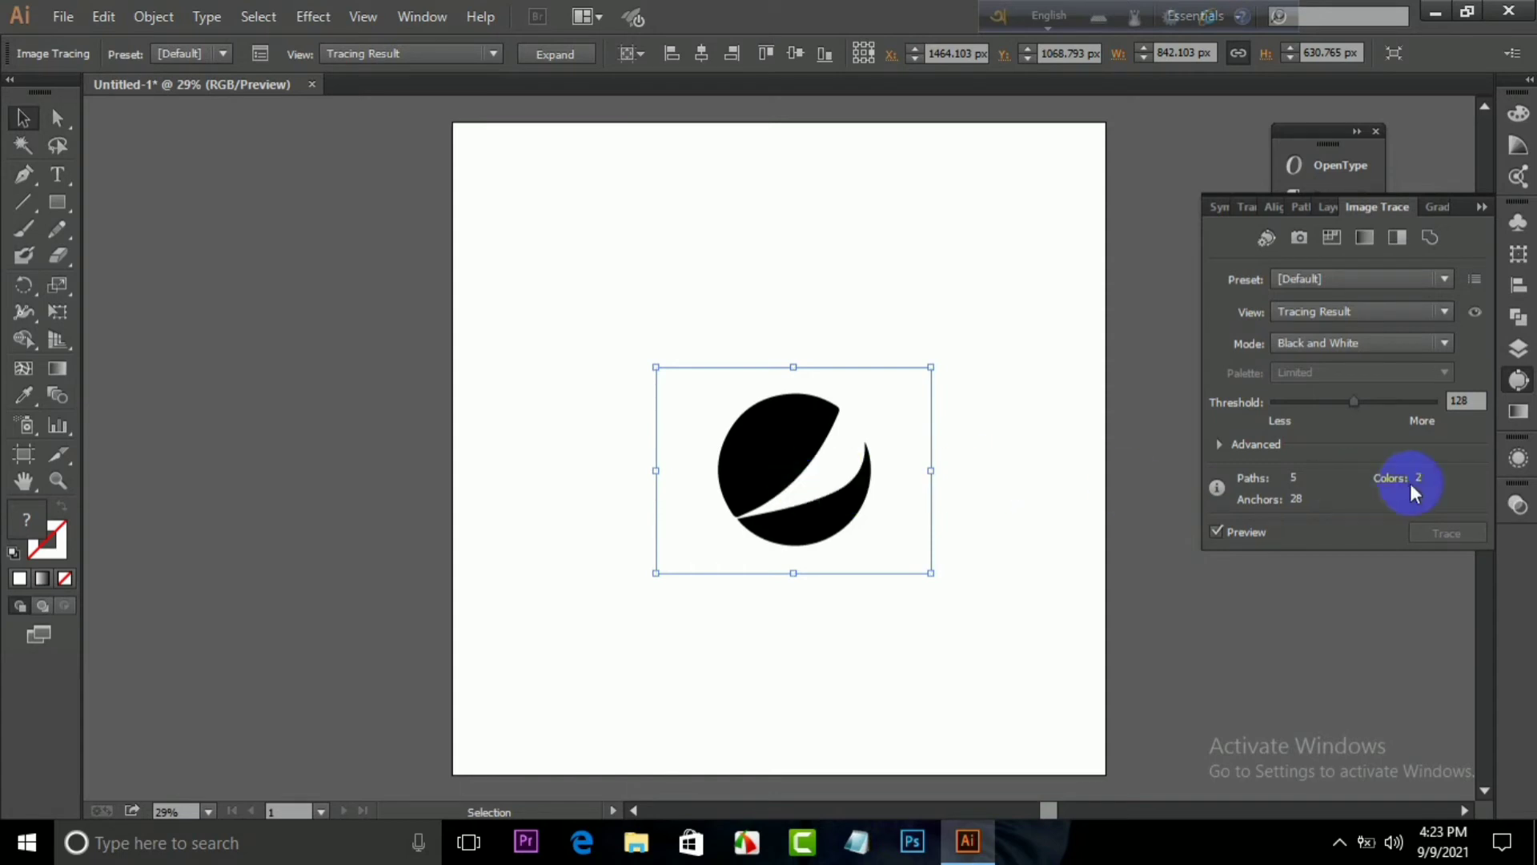
click(1269, 245)
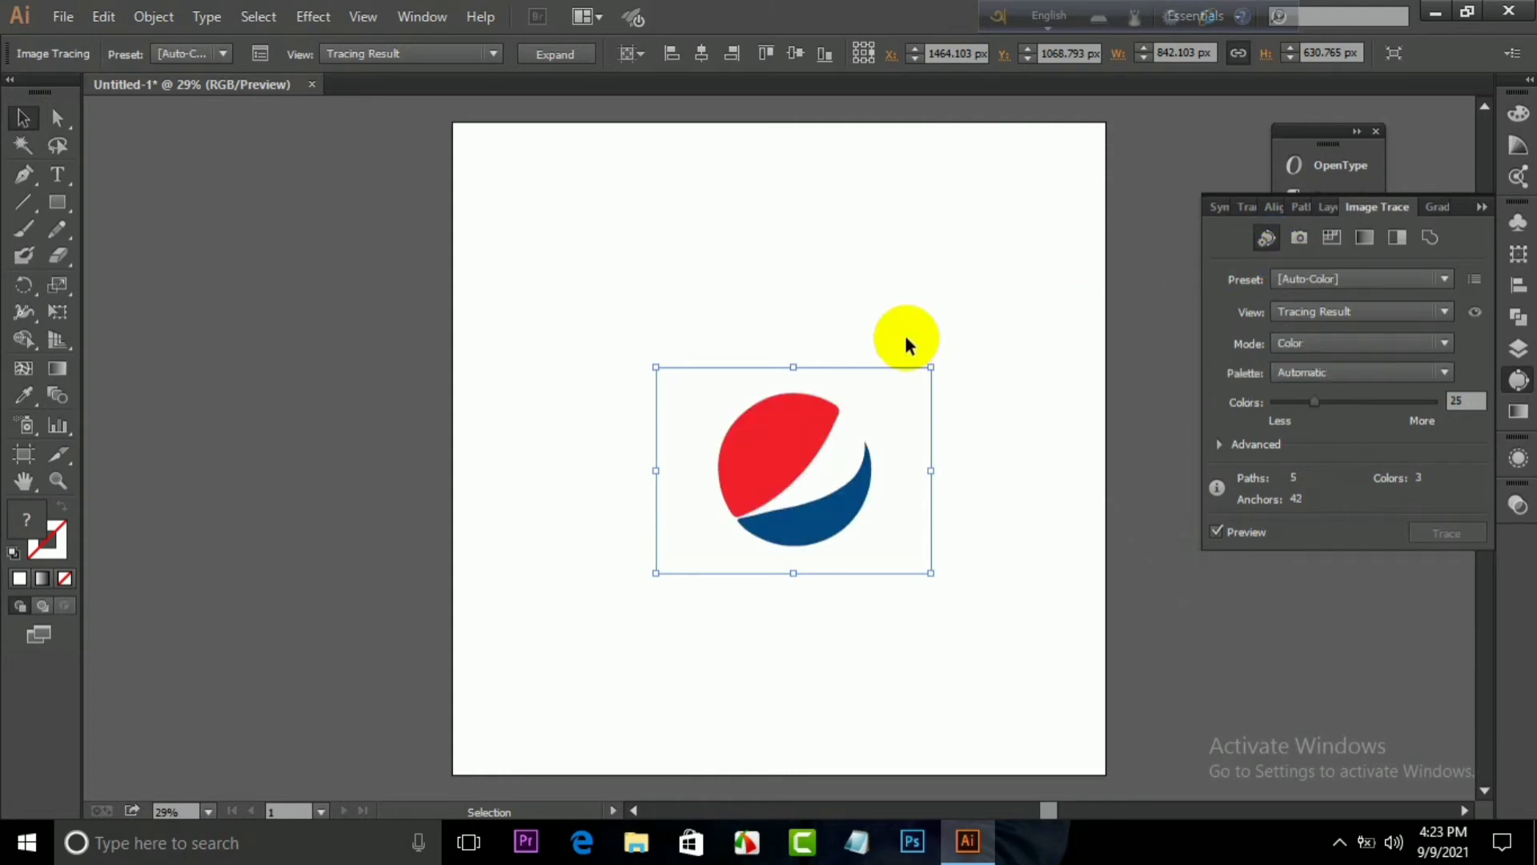
- Expand the traced Pepsi logo into vector paths and move it slightly upward on the artboard
click(556, 54)
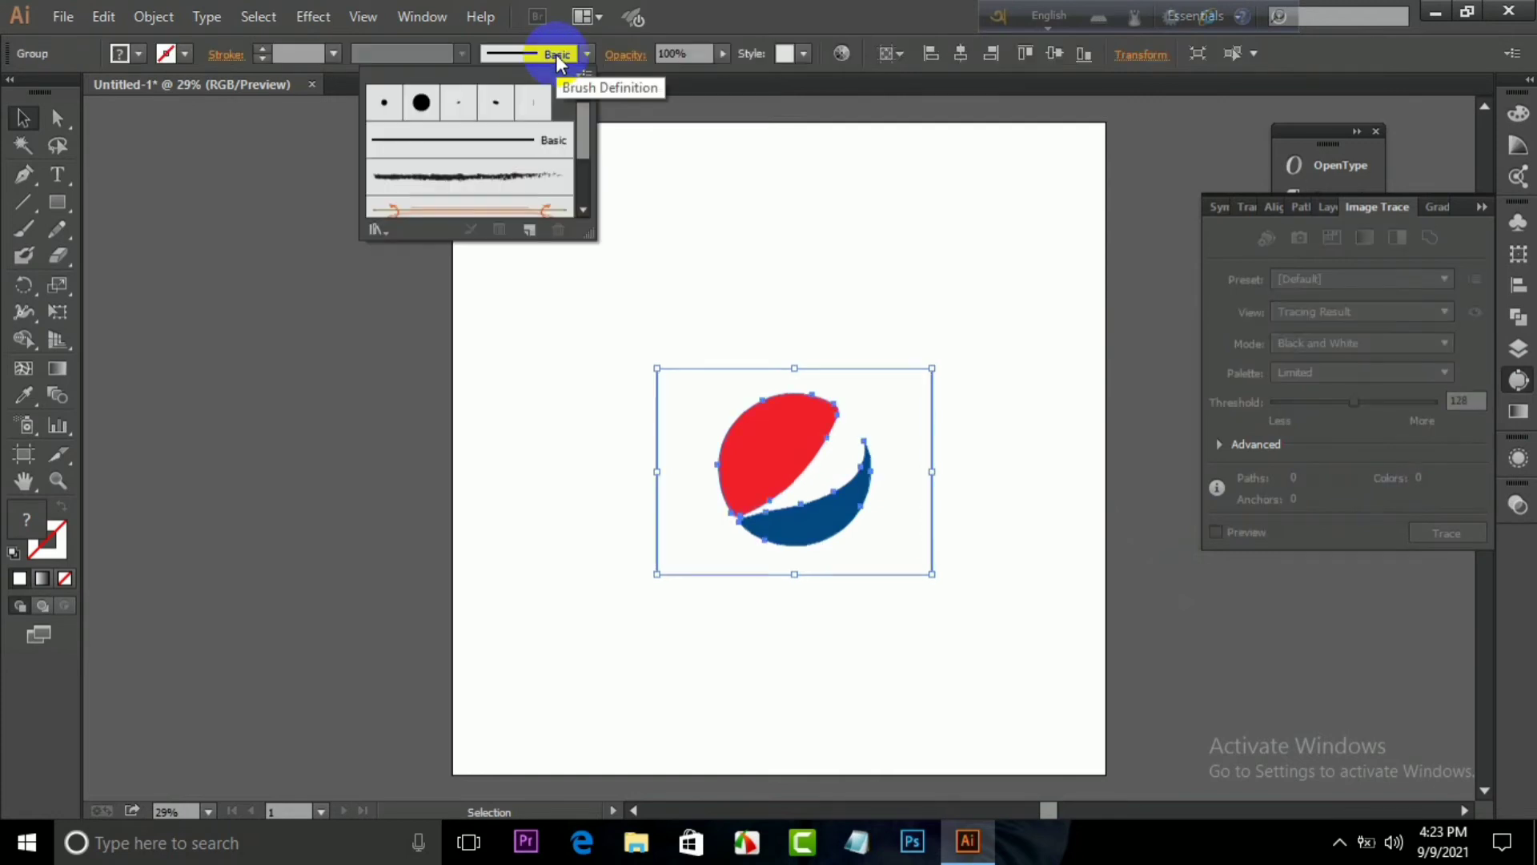
click(858, 316)
click(862, 316)
drag(845, 521, 847, 508)
click(1047, 463)
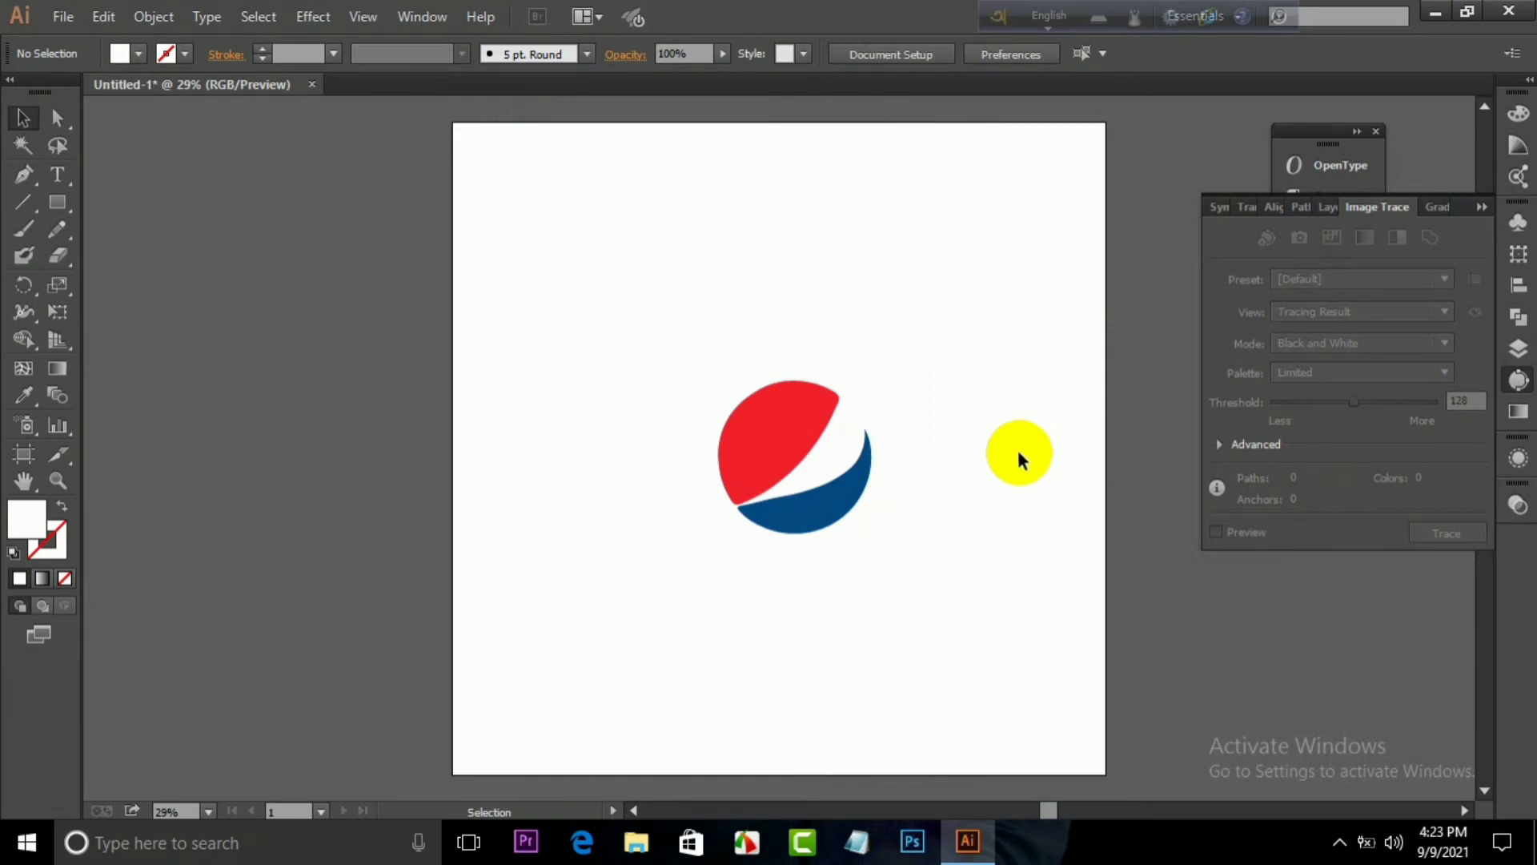
- Move the expanded Pepsi logo off the artboard to its left side and ungroup it
click(852, 505)
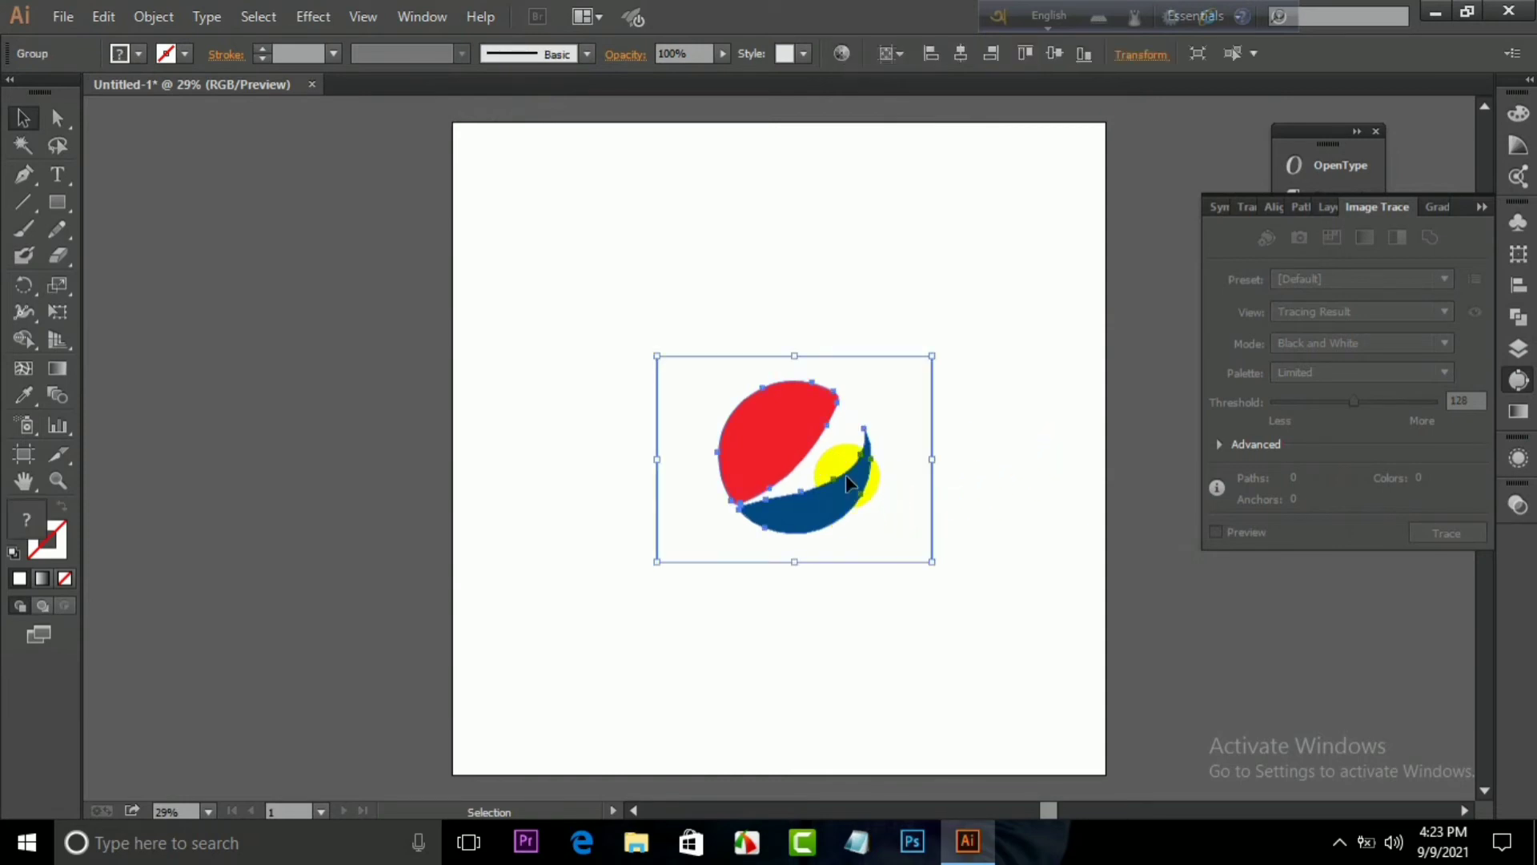
click(805, 441)
drag(805, 443, 295, 428)
right_click(262, 391)
click(290, 522)
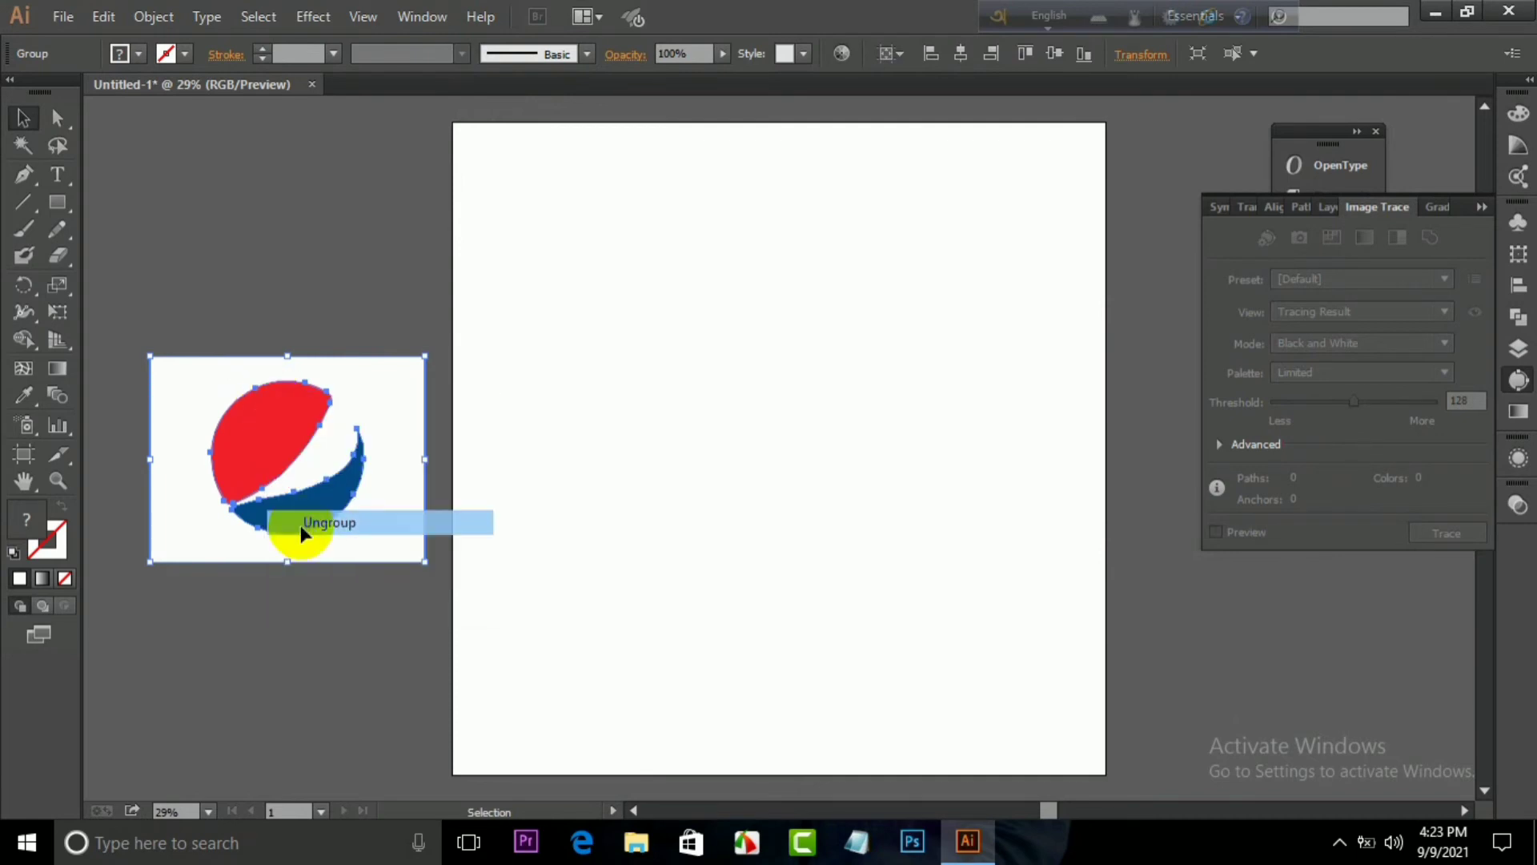
- Separate the white background compound path from the red and blue logo shapes and delete it
click(304, 693)
drag(384, 415, 478, 592)
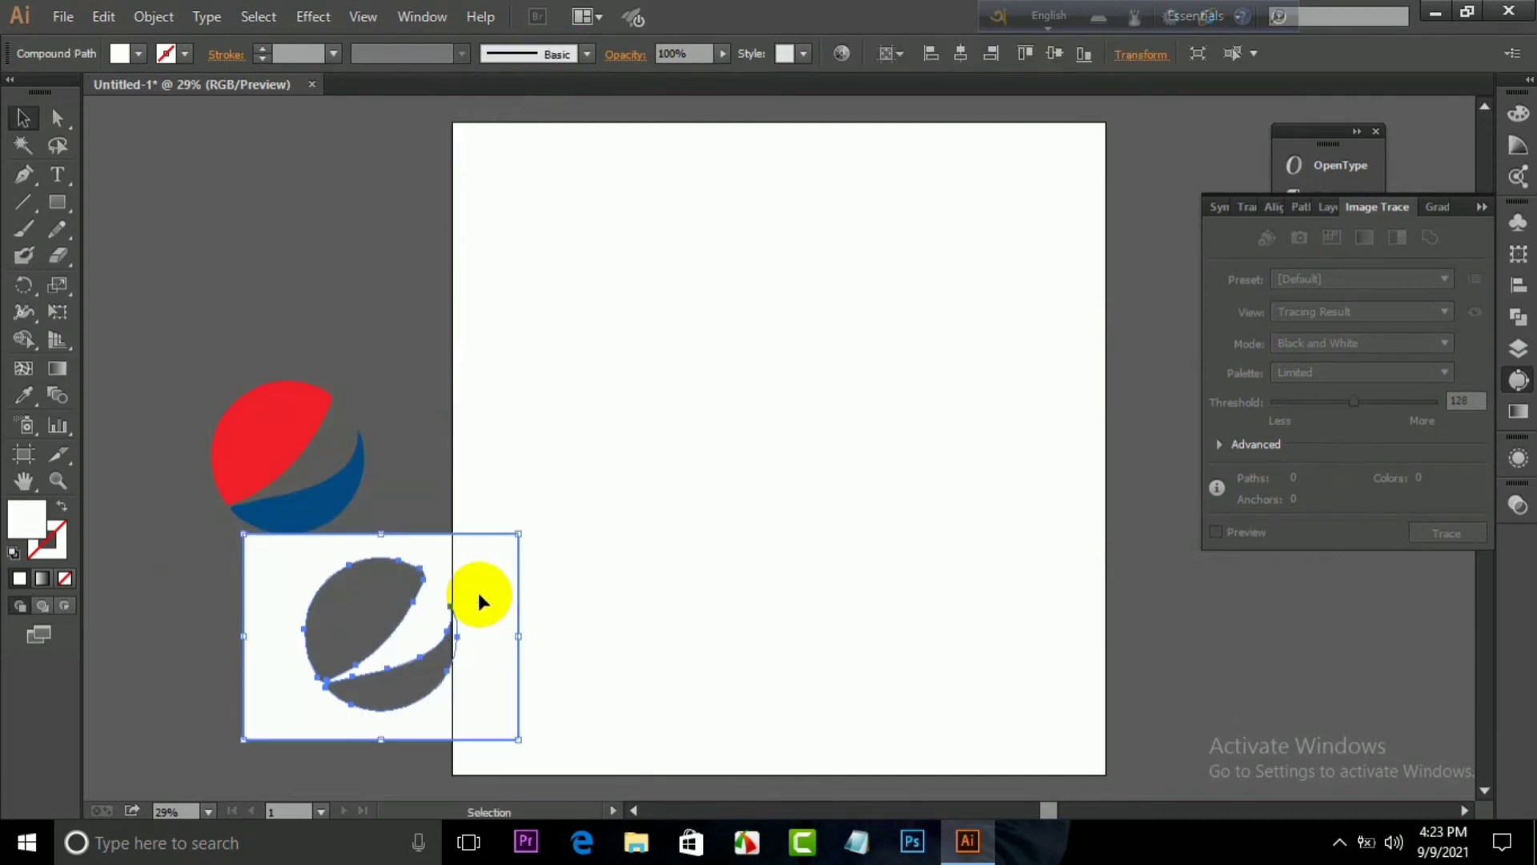
key(Delete)
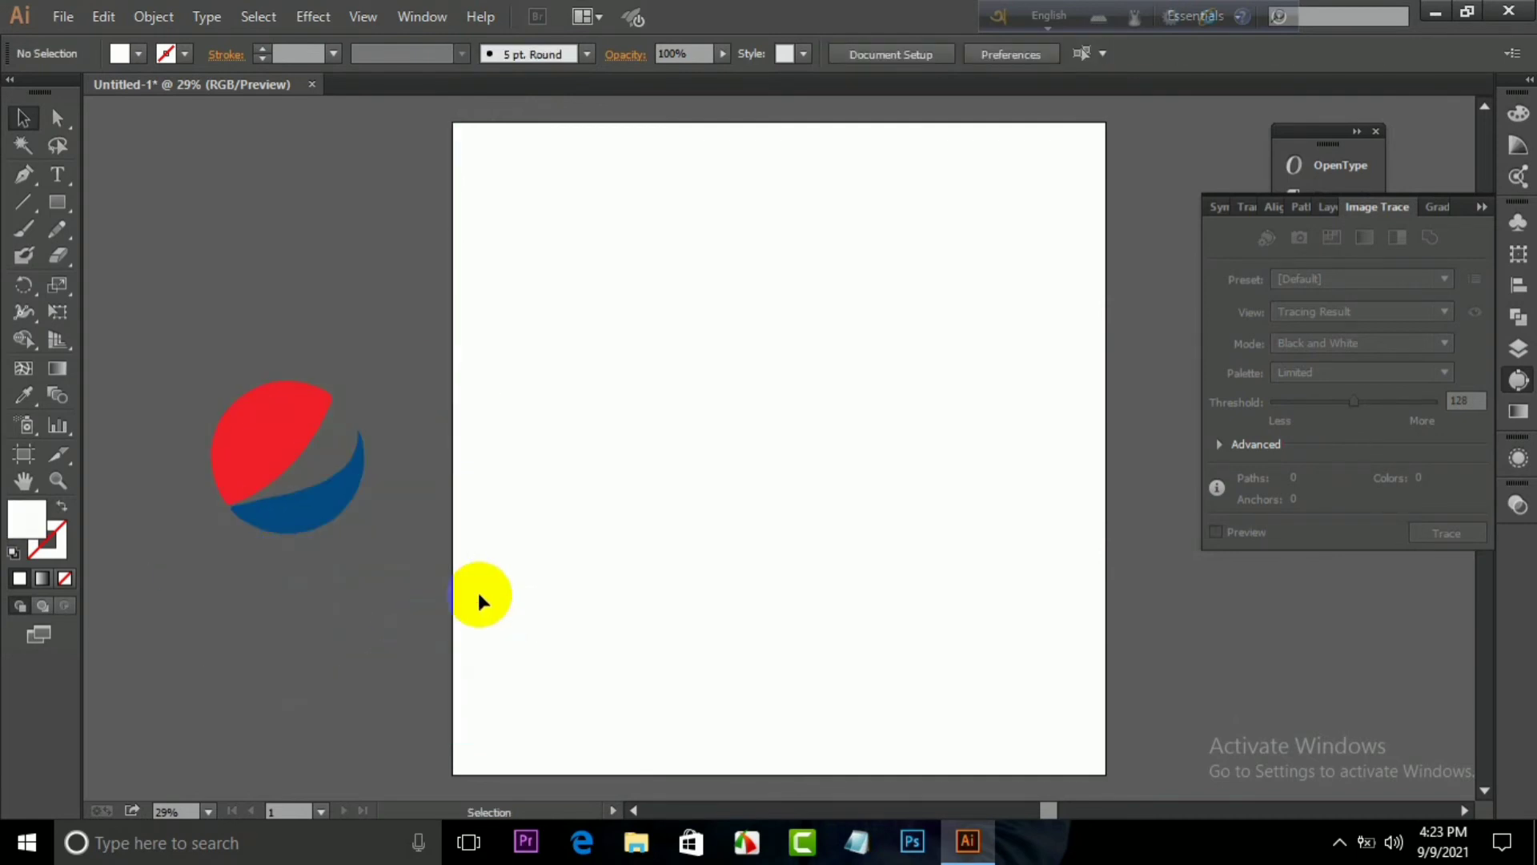
- Group the red and blue Pepsi logo shapes and move the group to the middle of the artboard
click(355, 530)
click(356, 587)
drag(355, 588, 269, 455)
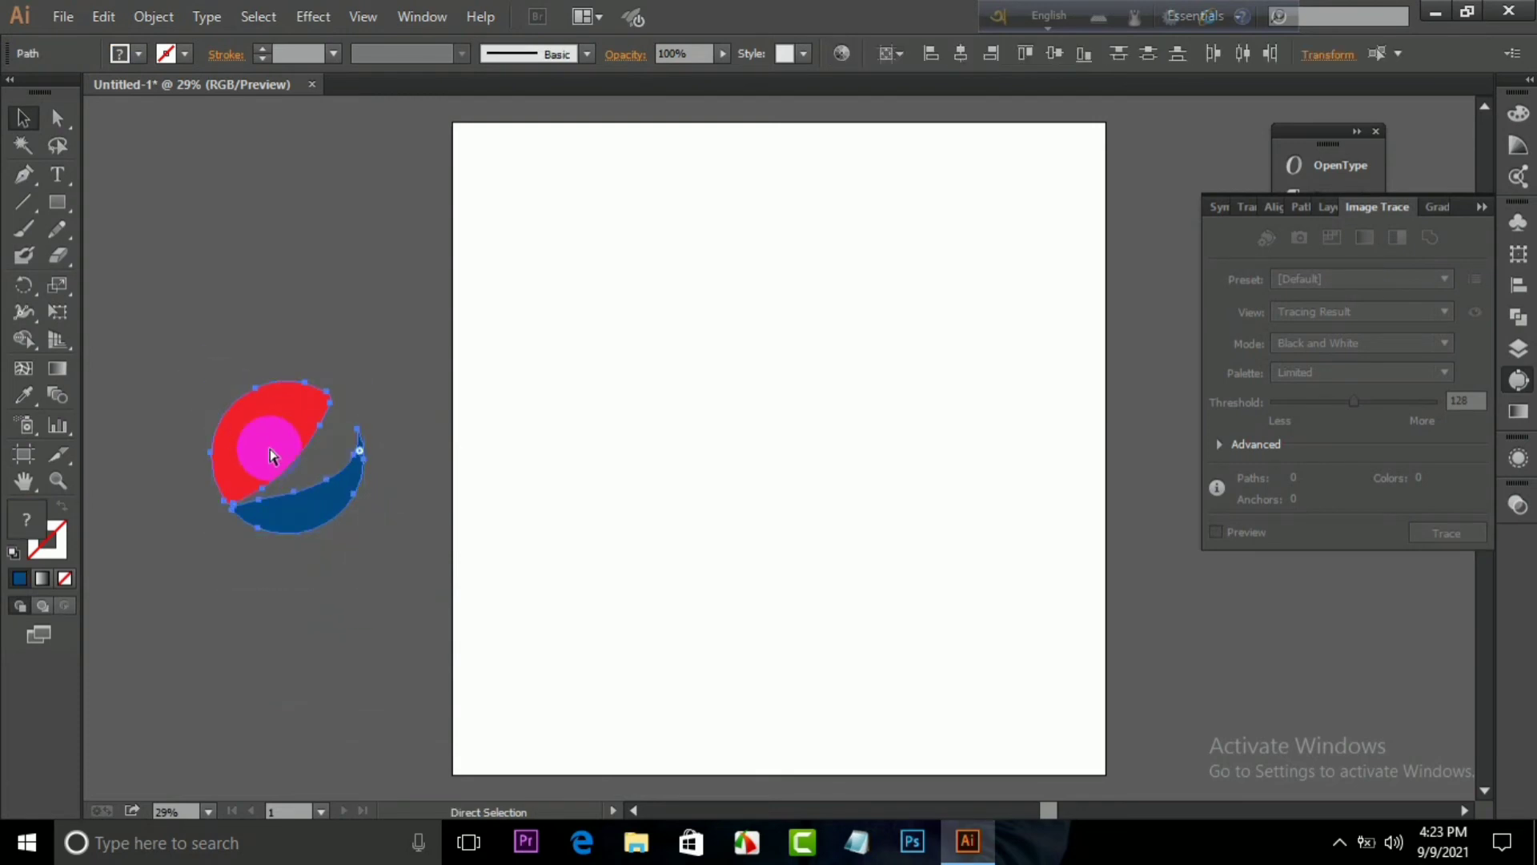
drag(266, 424, 732, 434)
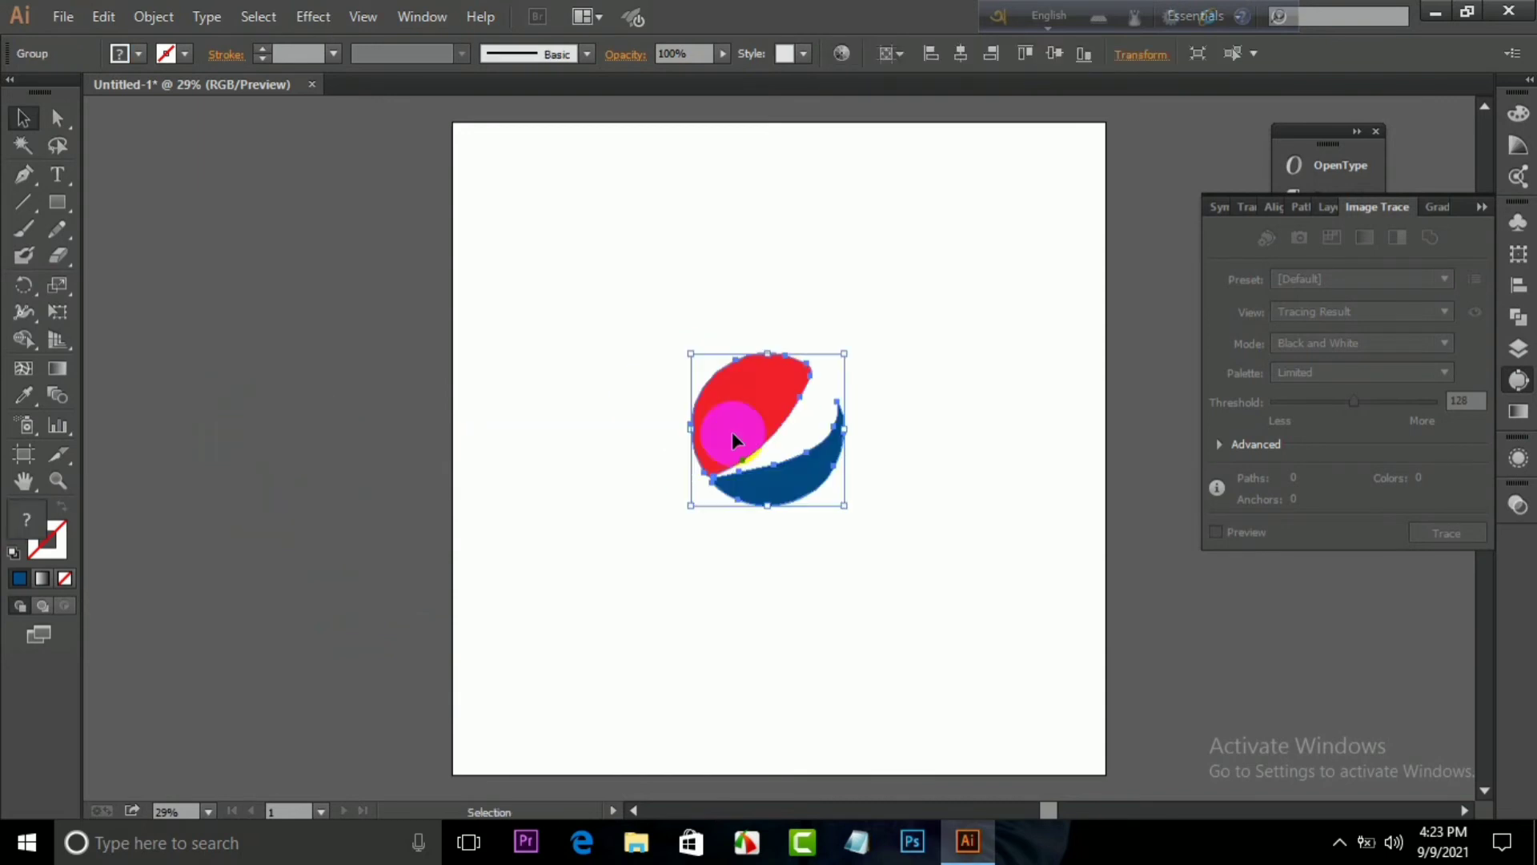
click(765, 633)
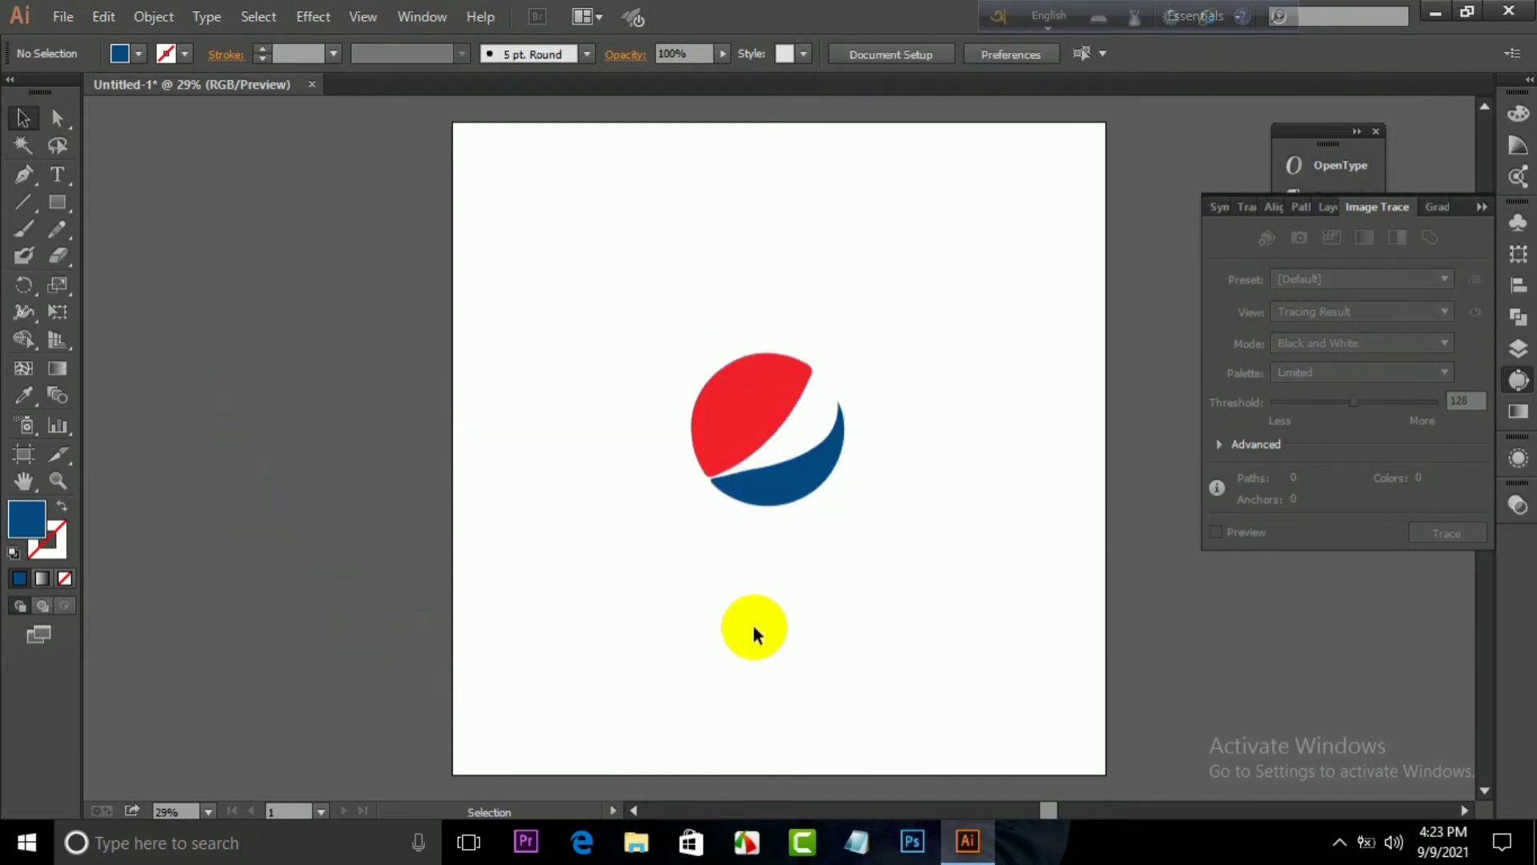
click(764, 483)
click(776, 565)
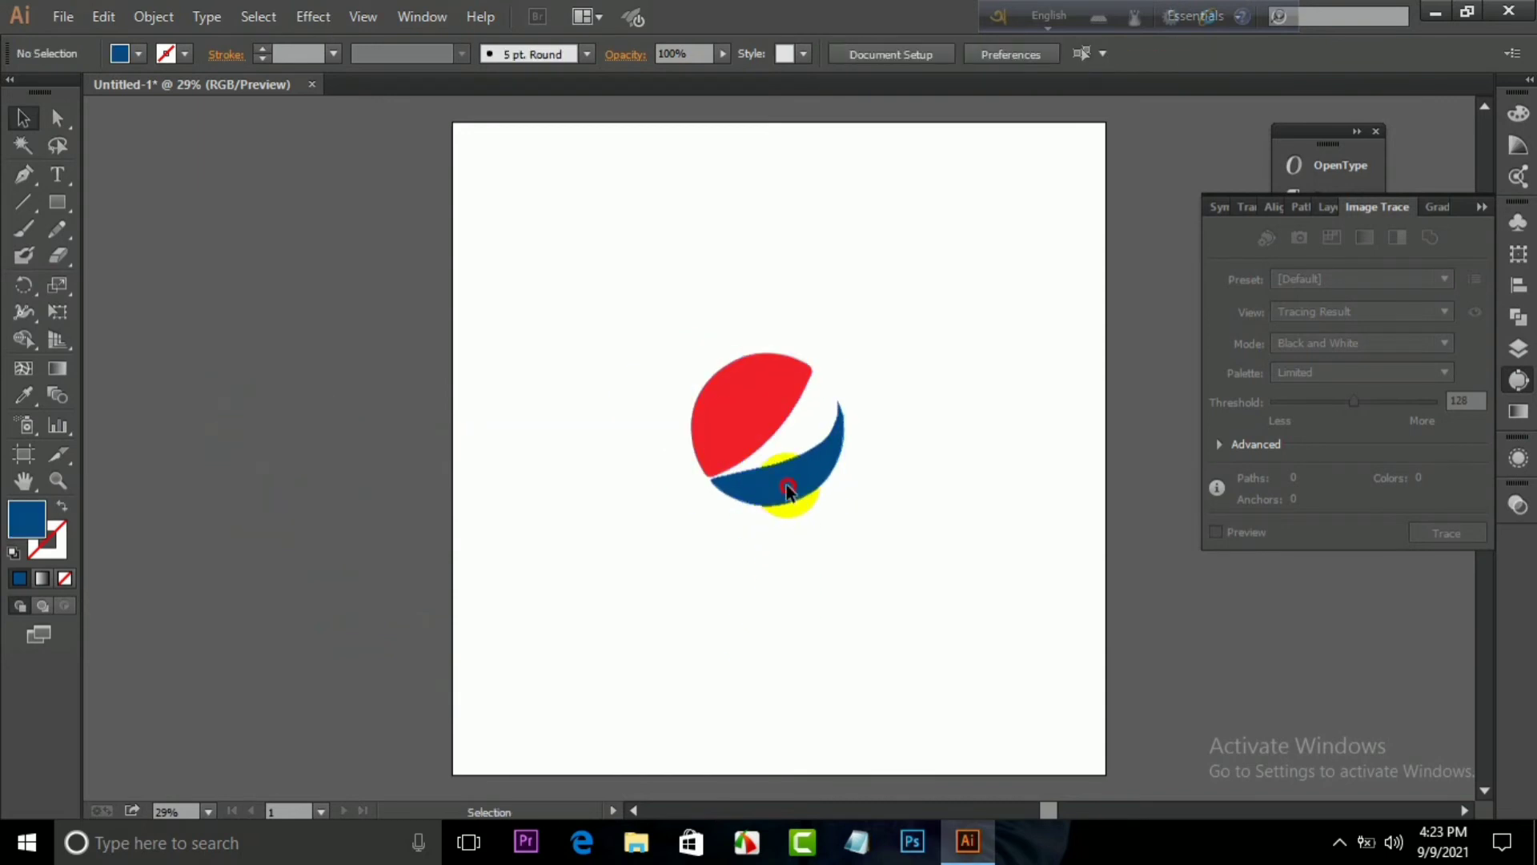
- Move the grouped Pepsi logo off the artboard's left side and back onto the artboard's upper middle
drag(788, 487, 382, 462)
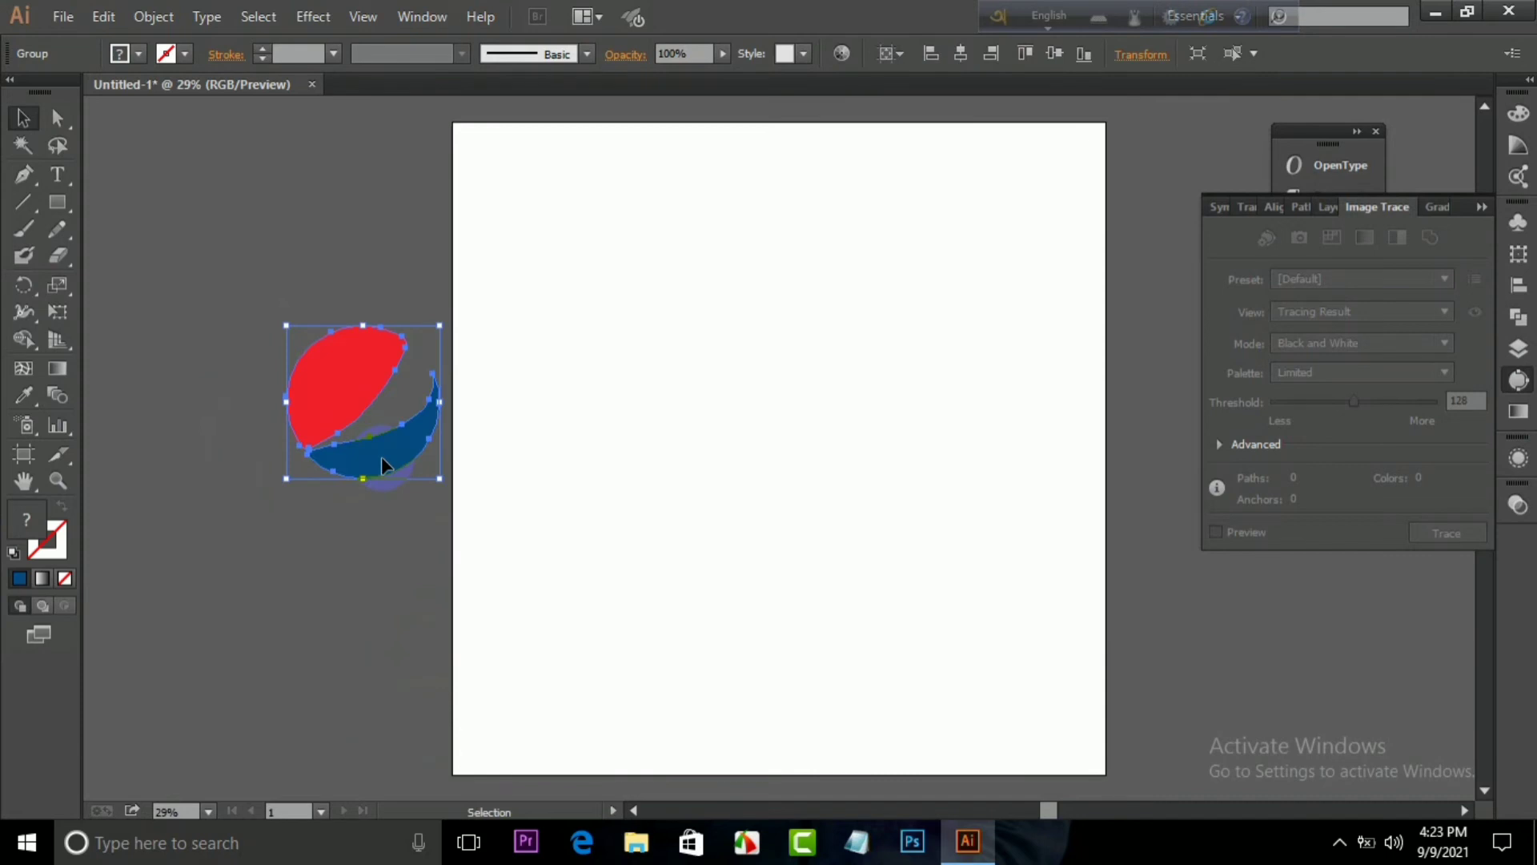
click(422, 492)
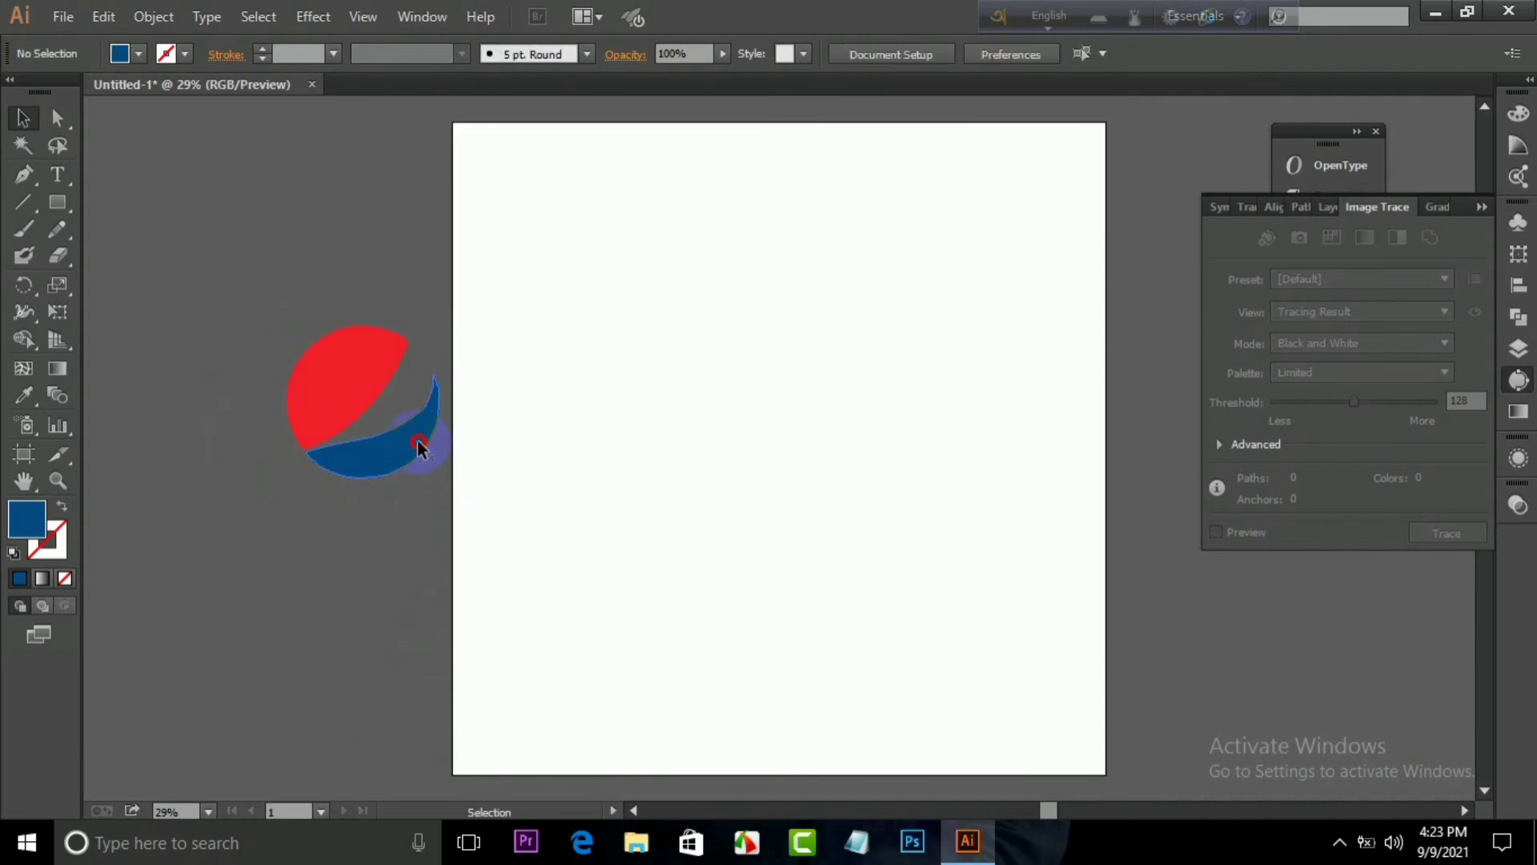
drag(424, 464, 615, 466)
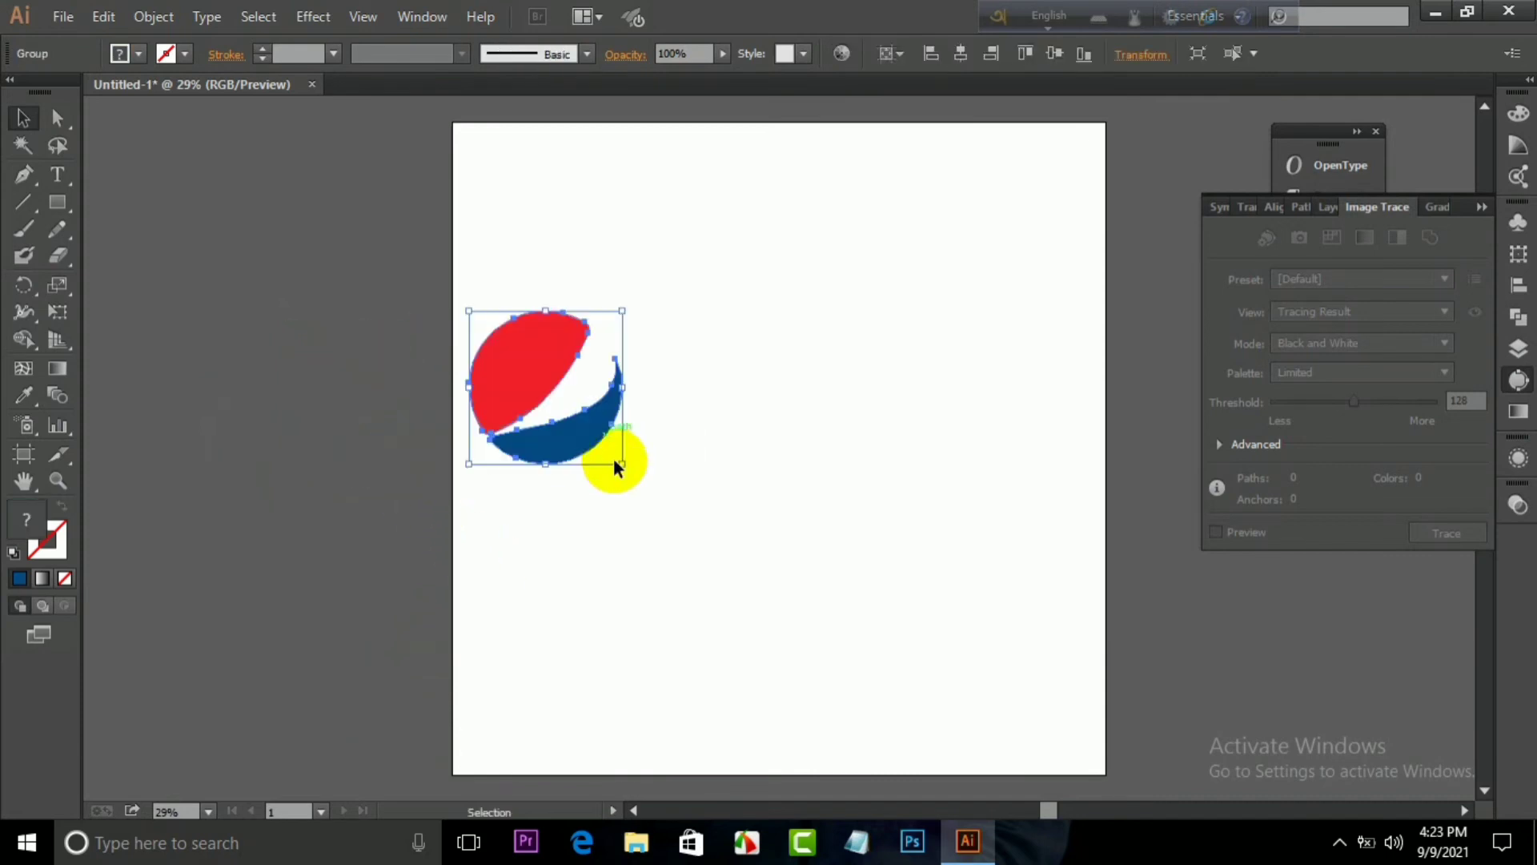
click(642, 519)
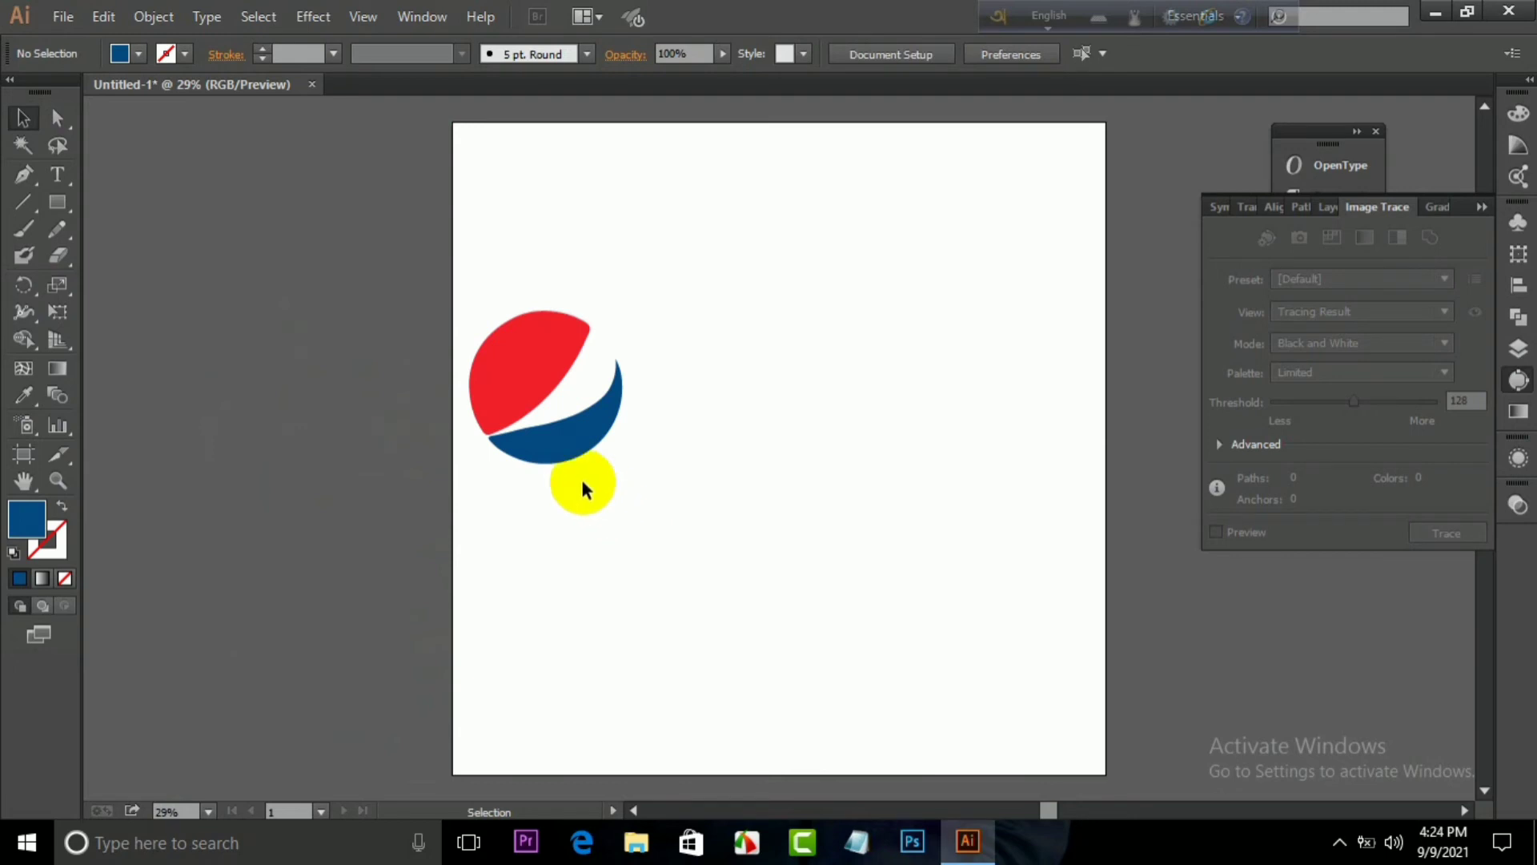
drag(574, 456, 762, 383)
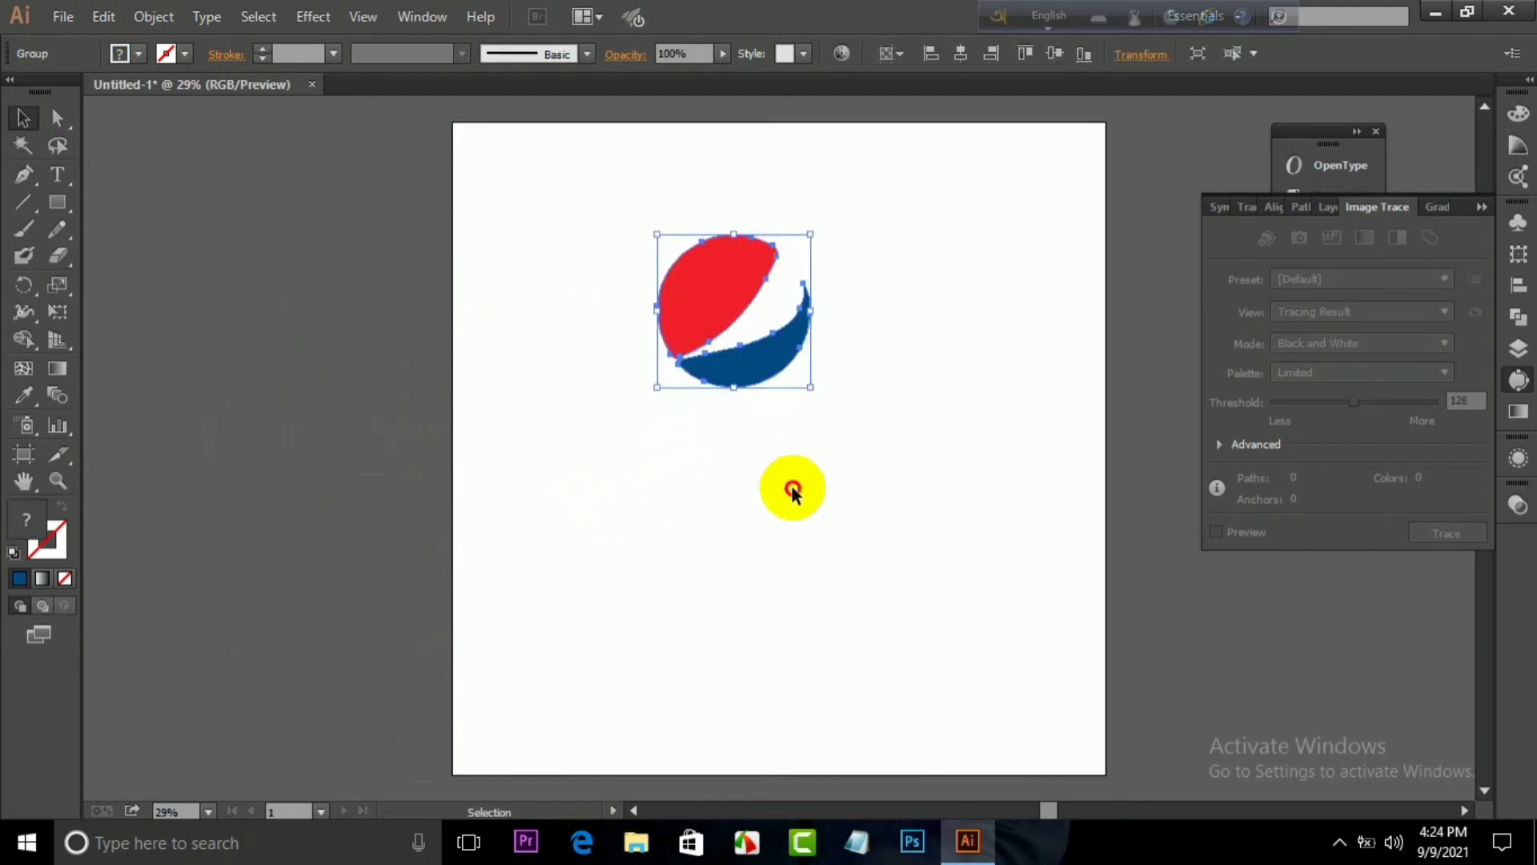
click(792, 491)
click(792, 504)
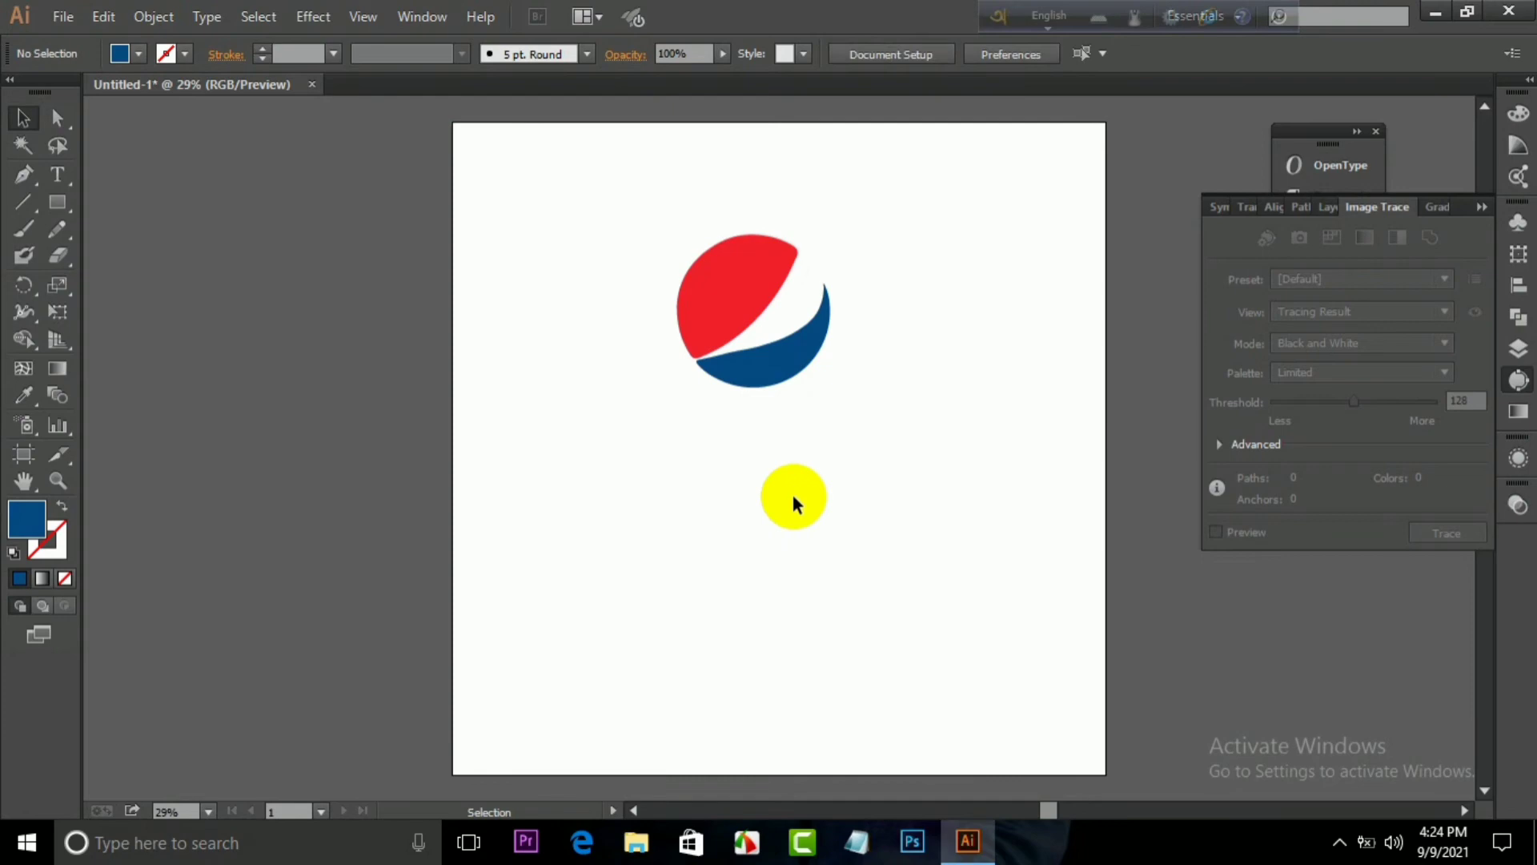
- Delete the Pepsi logo and place images (1).jpg from the desktop near the middle of the artboard
click(787, 375)
key(Delete)
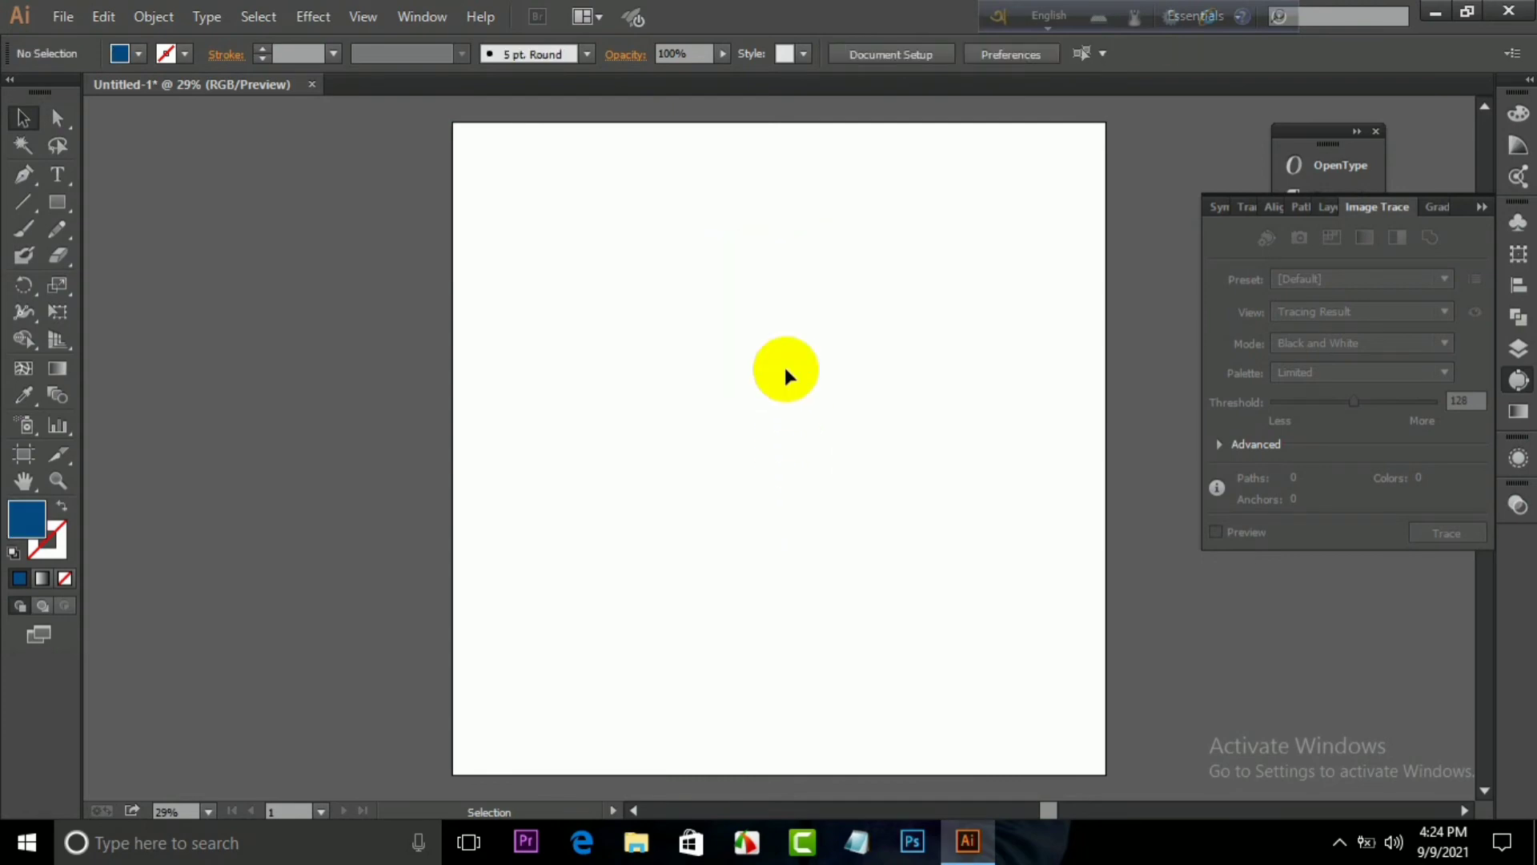
click(1435, 12)
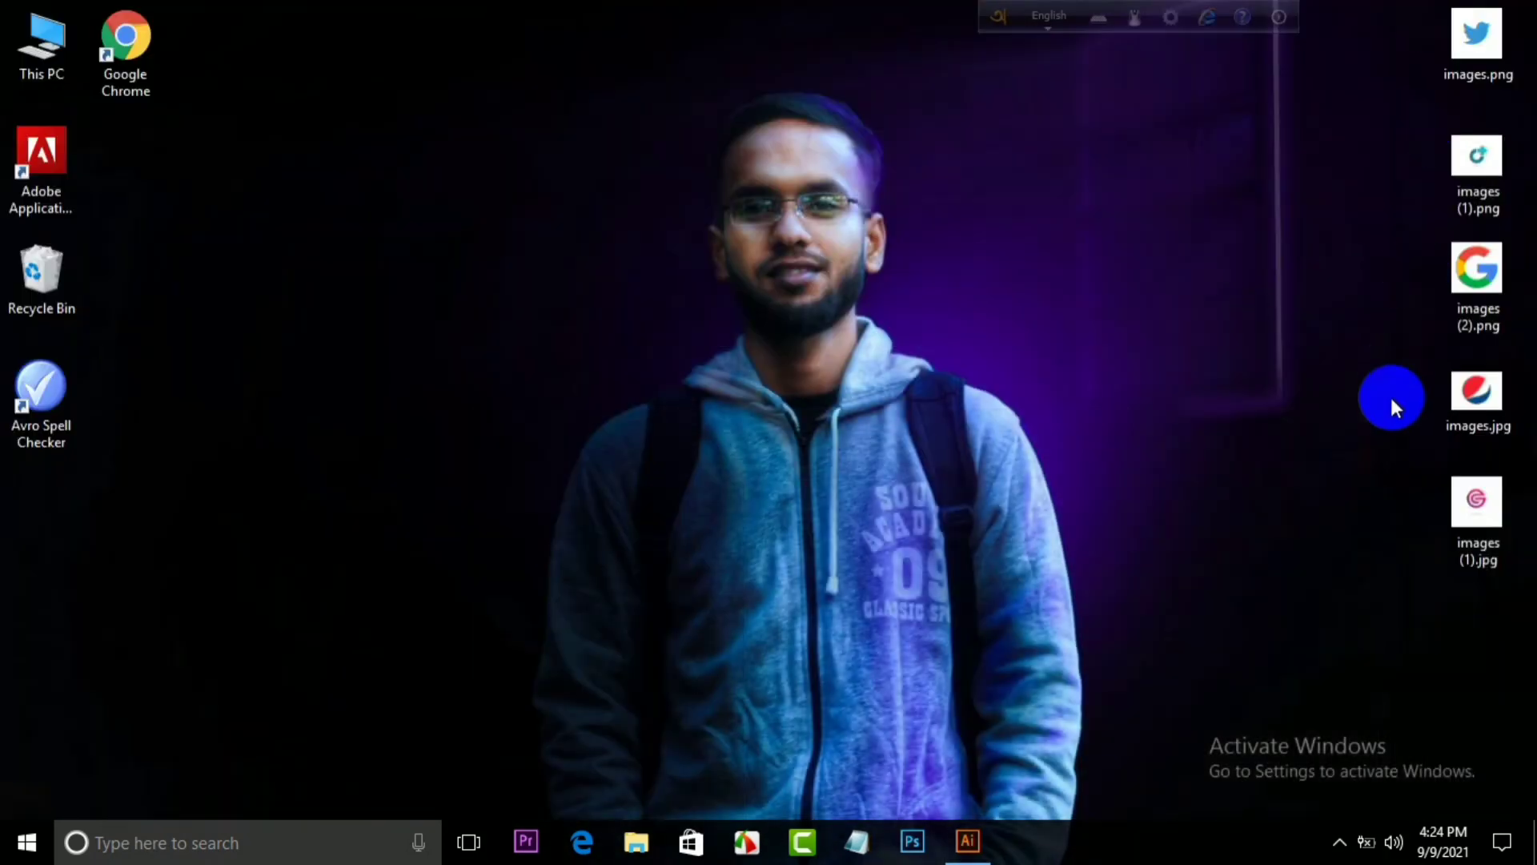
drag(1477, 520, 985, 326)
drag(927, 446, 877, 442)
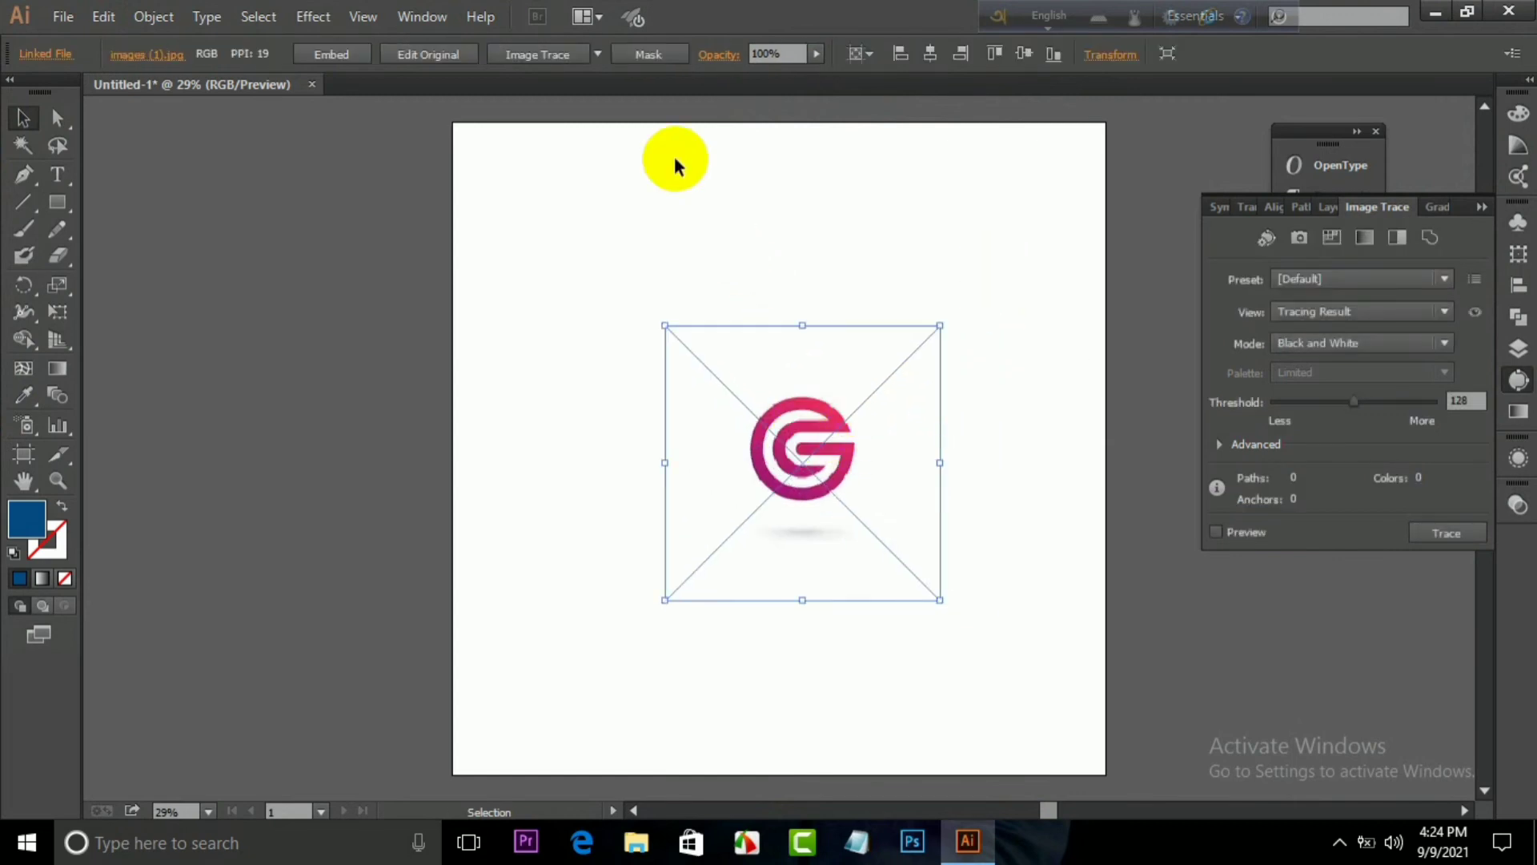
- Embed the placed G logo image and move it slightly up and to the left on the artboard
click(334, 57)
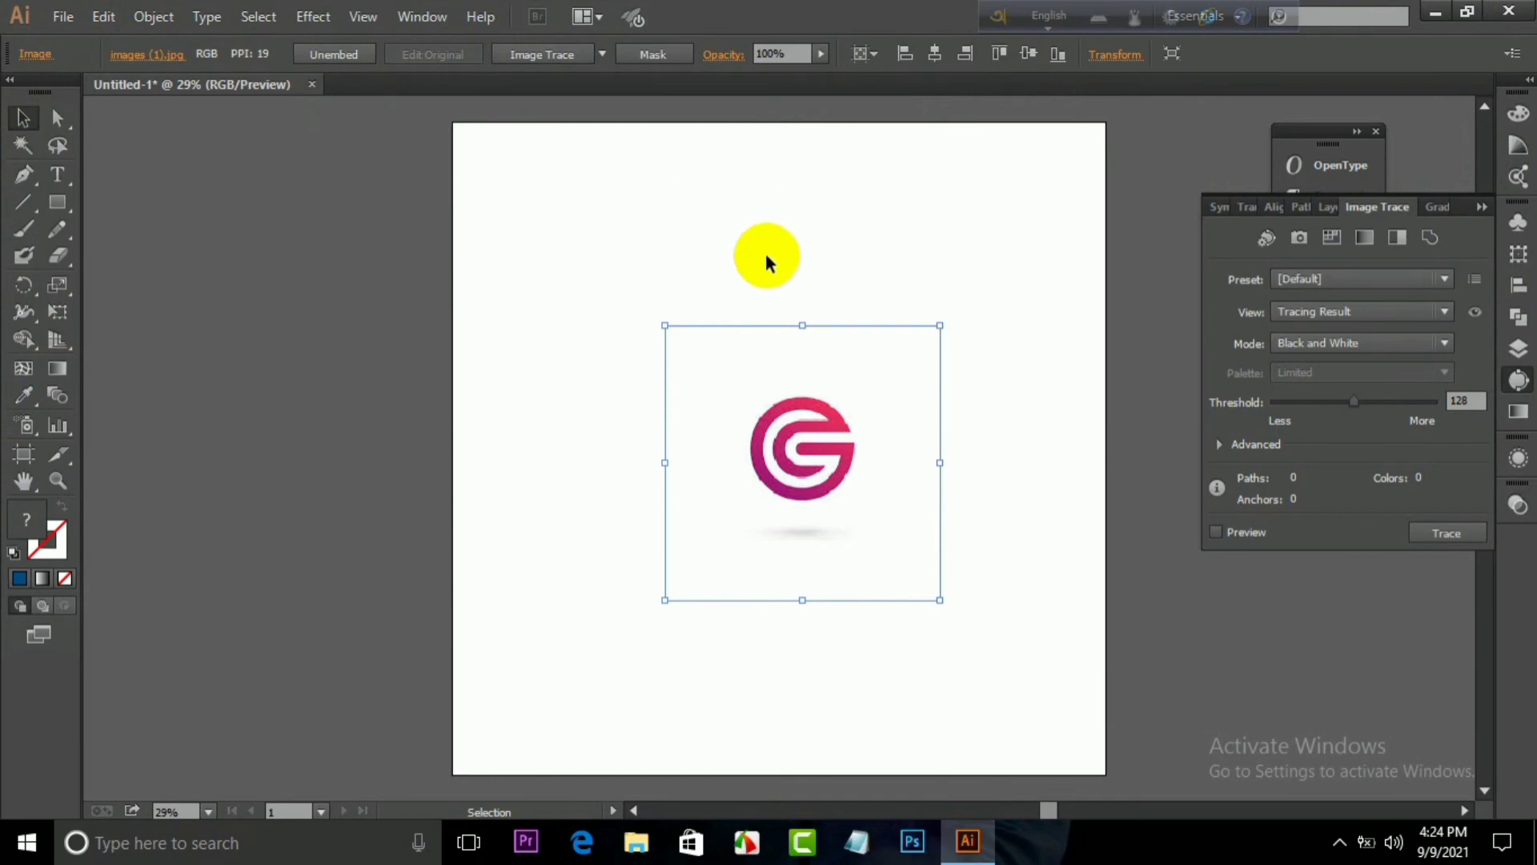
click(771, 232)
drag(796, 384, 773, 365)
click(865, 224)
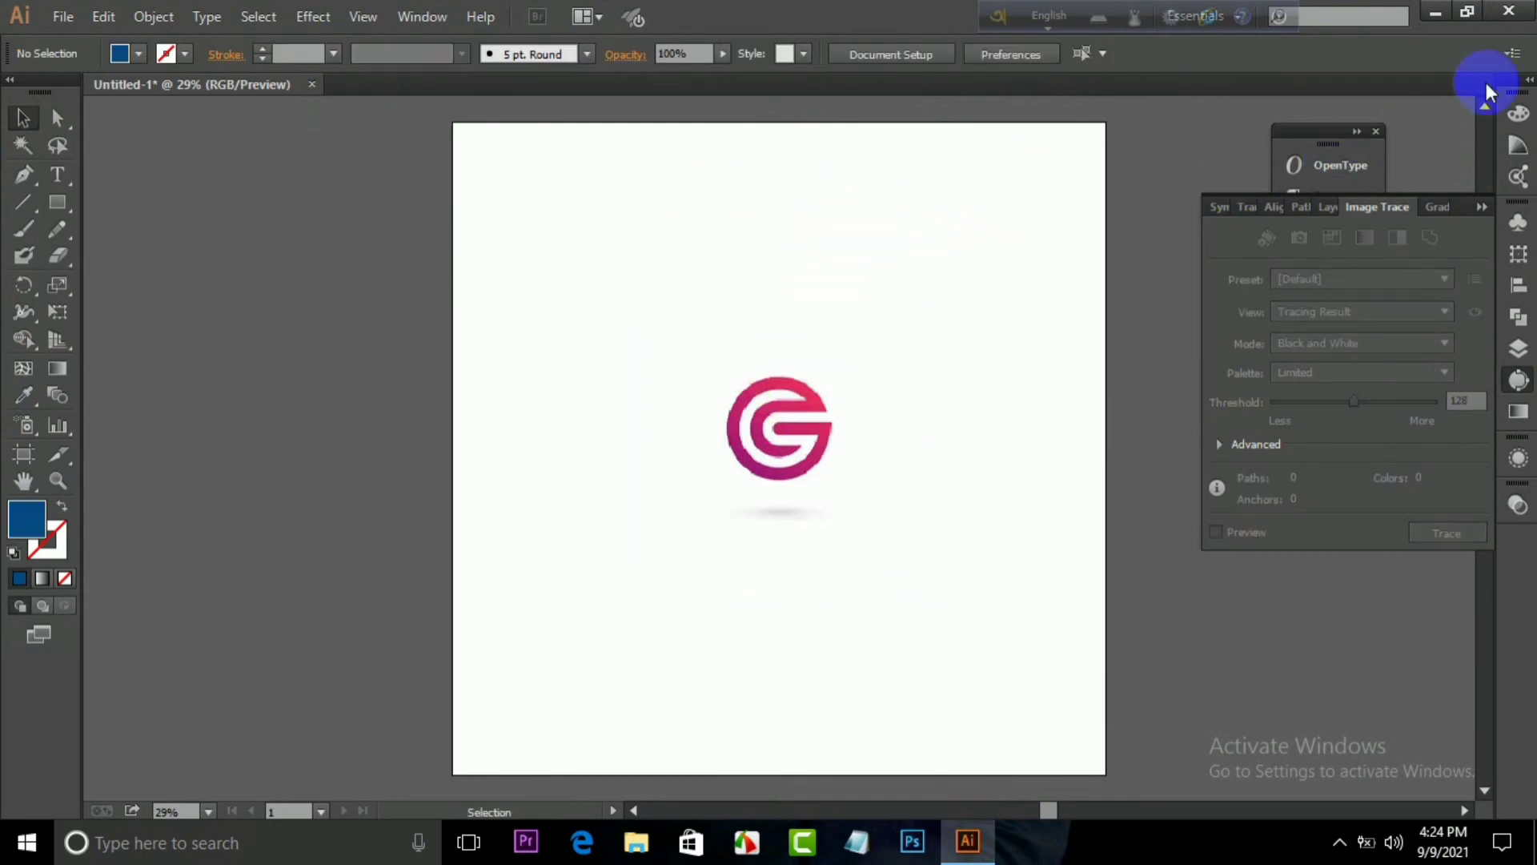
click(1439, 16)
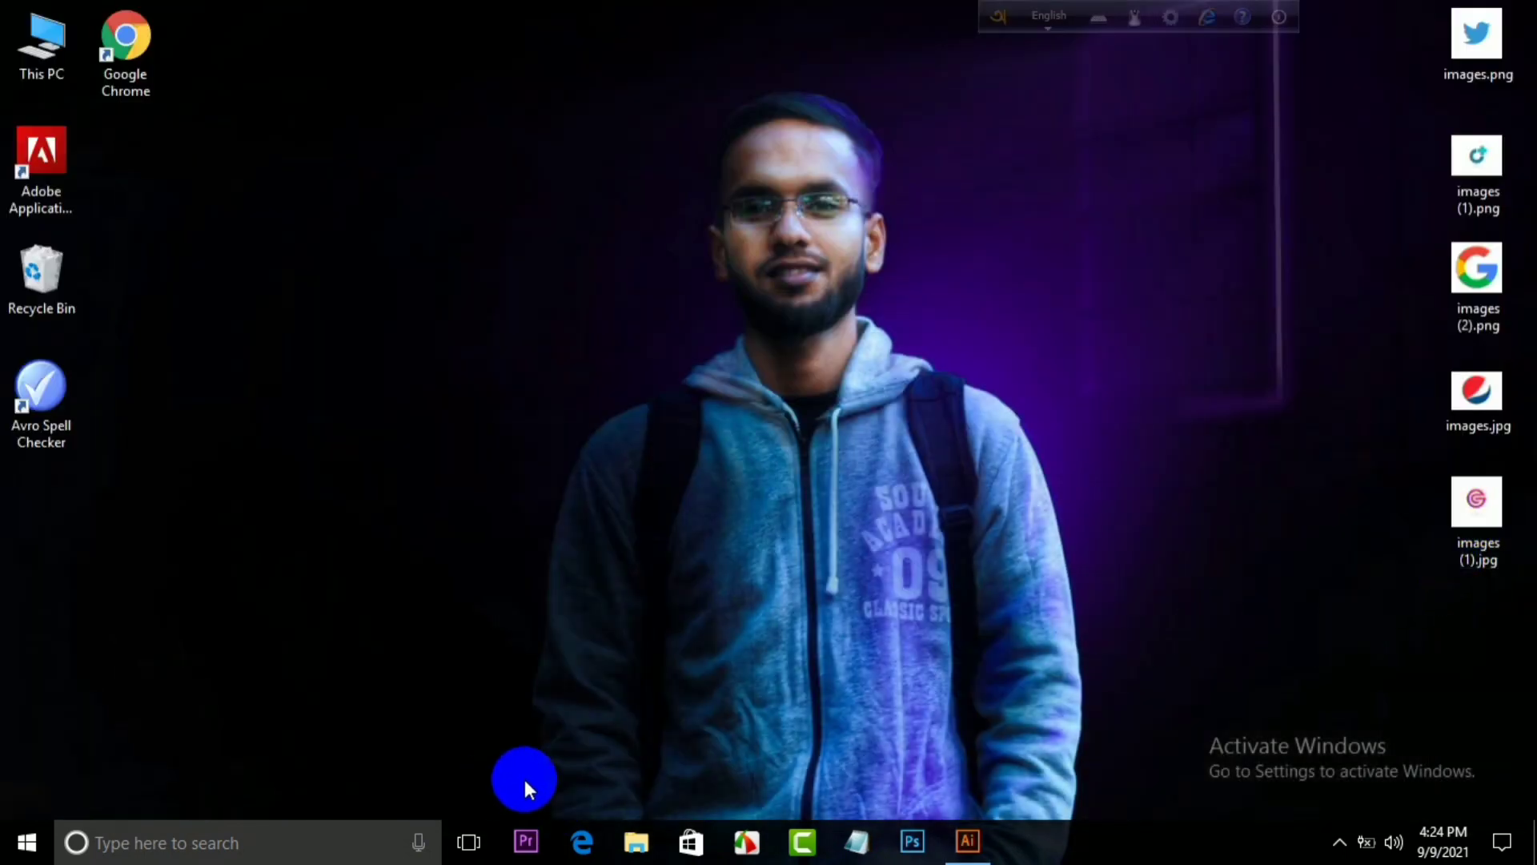
click(967, 841)
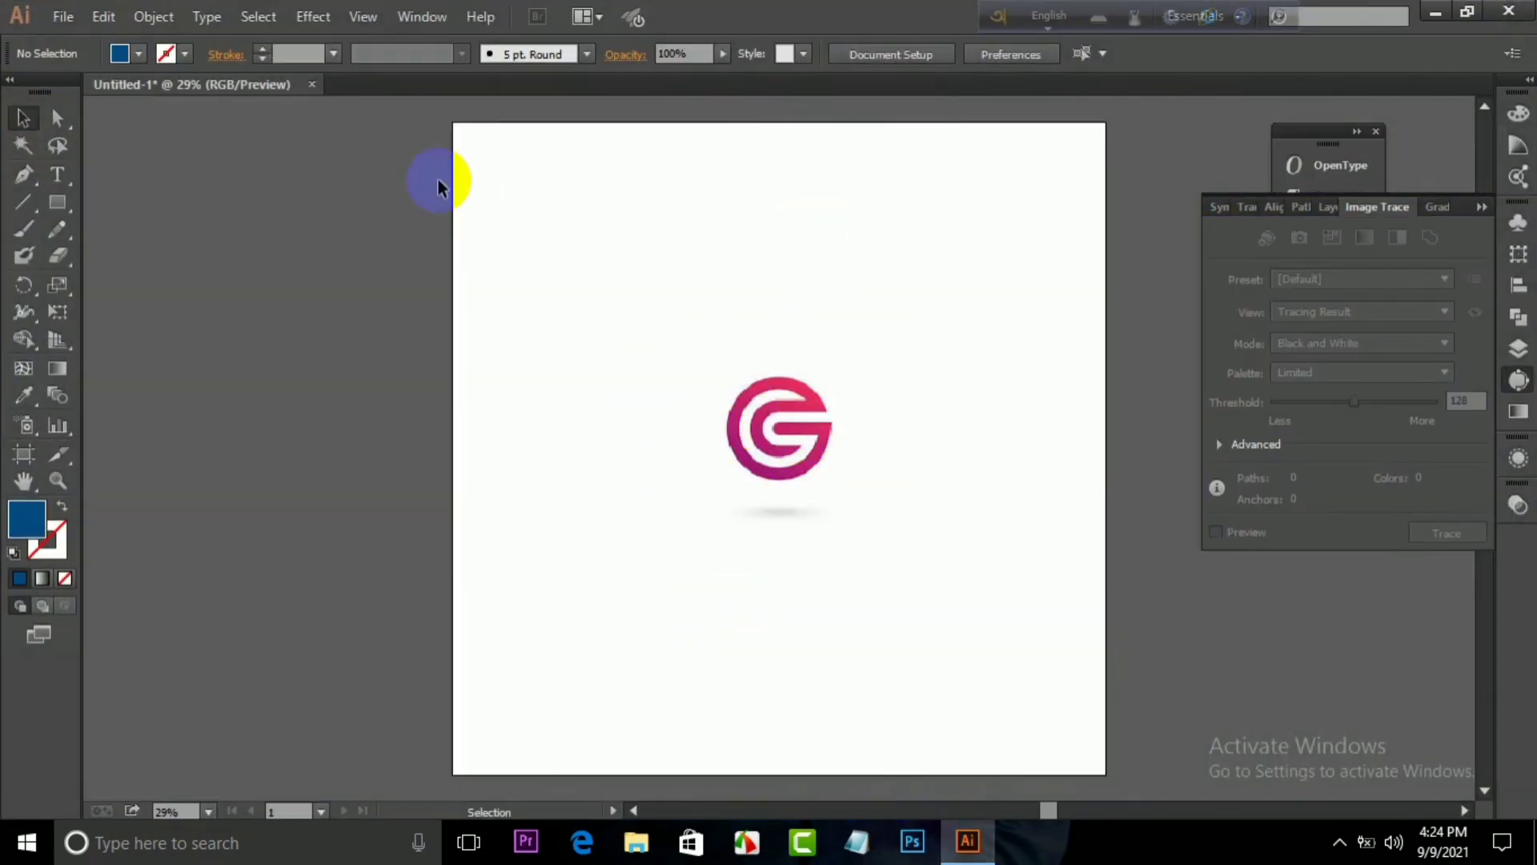
- Trace the G logo image with Image Trace, turning on the preview and applying the Auto-Color preset
click(765, 364)
click(430, 14)
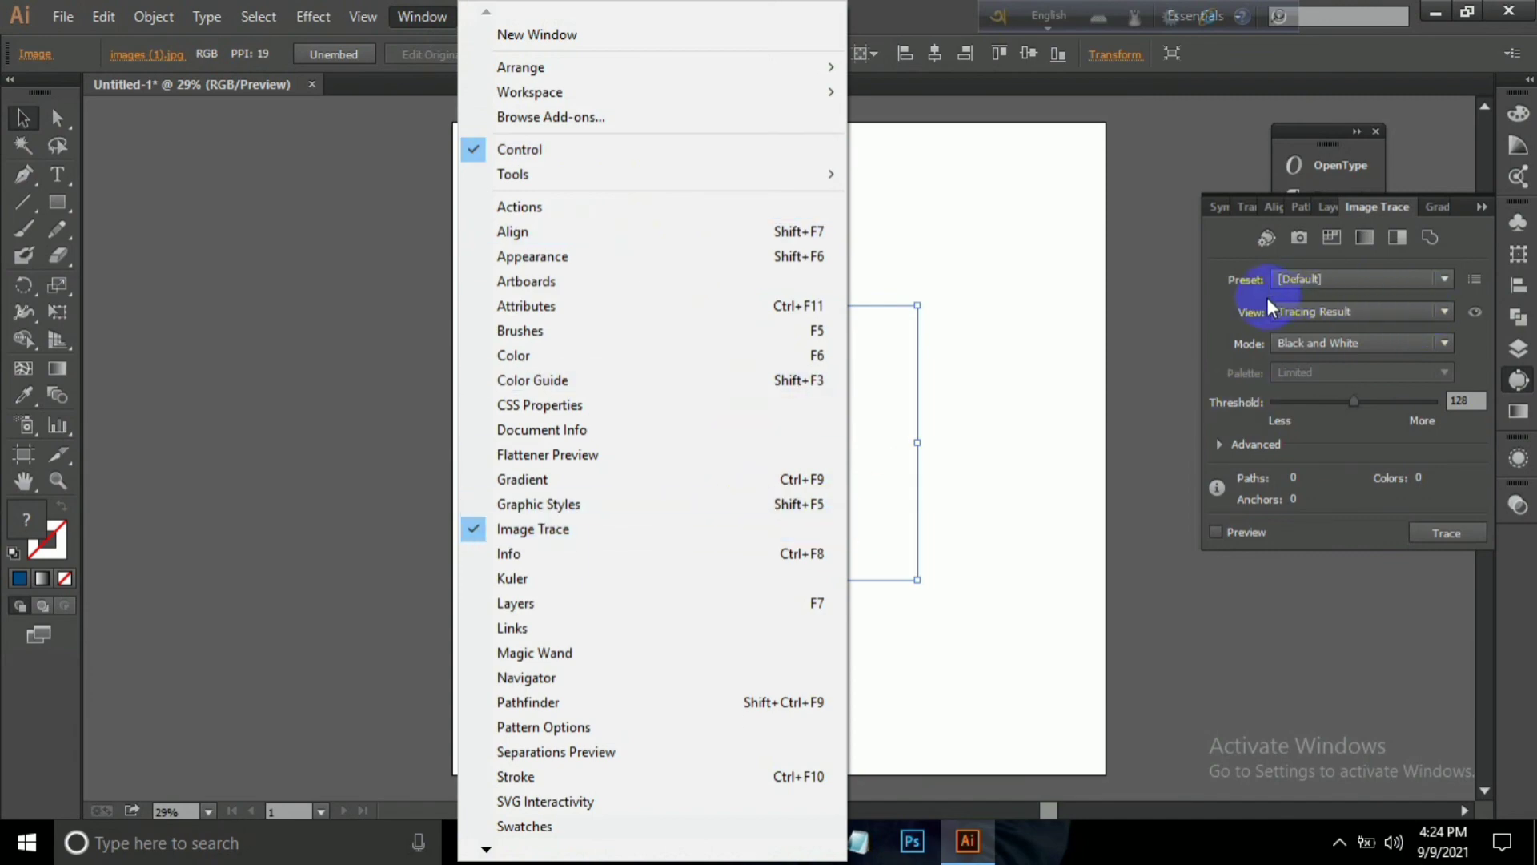
click(525, 533)
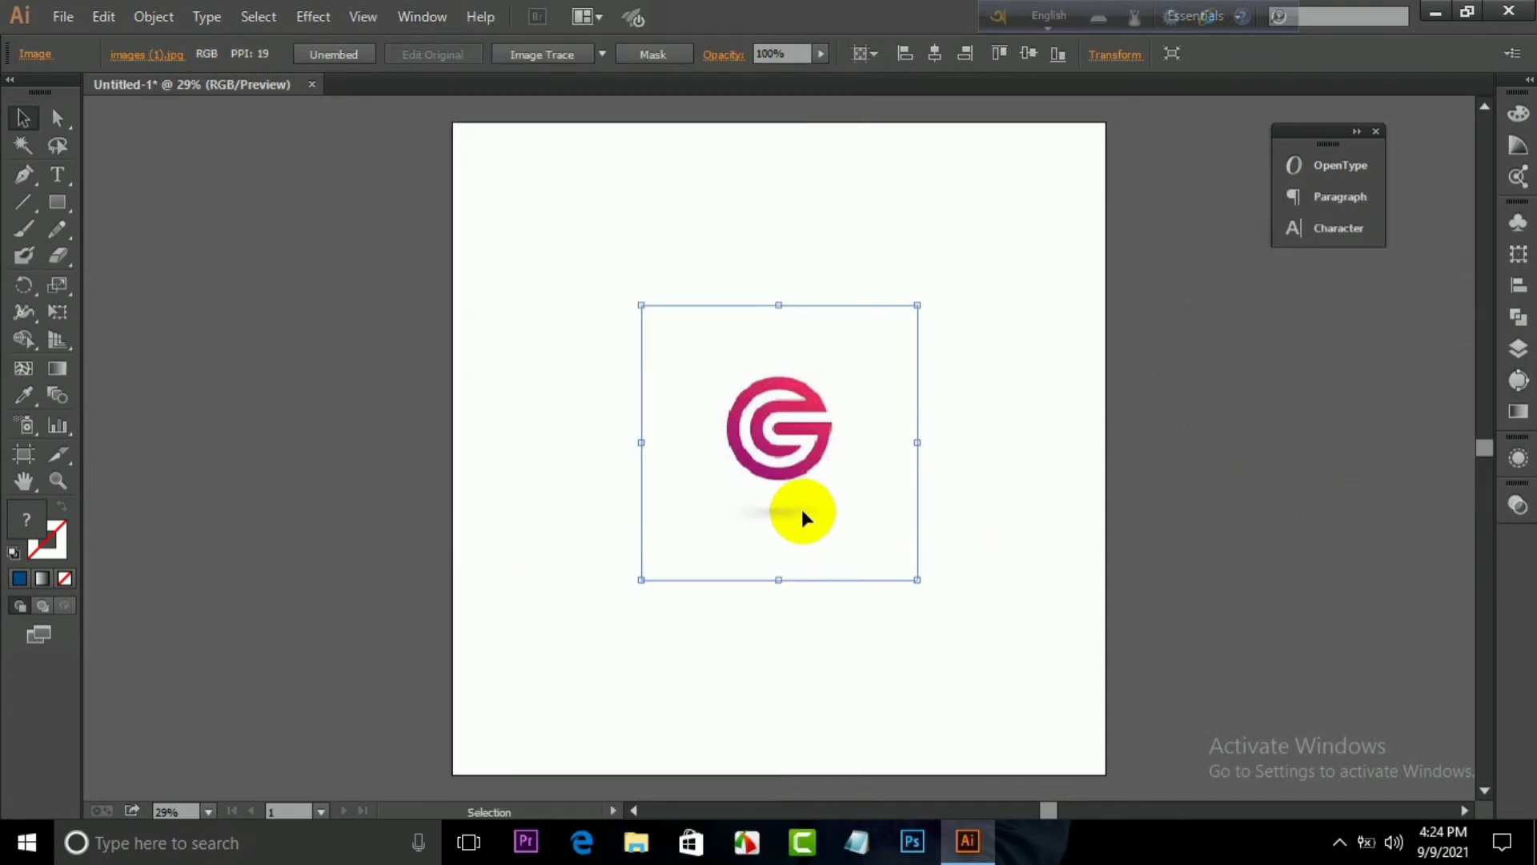
click(432, 16)
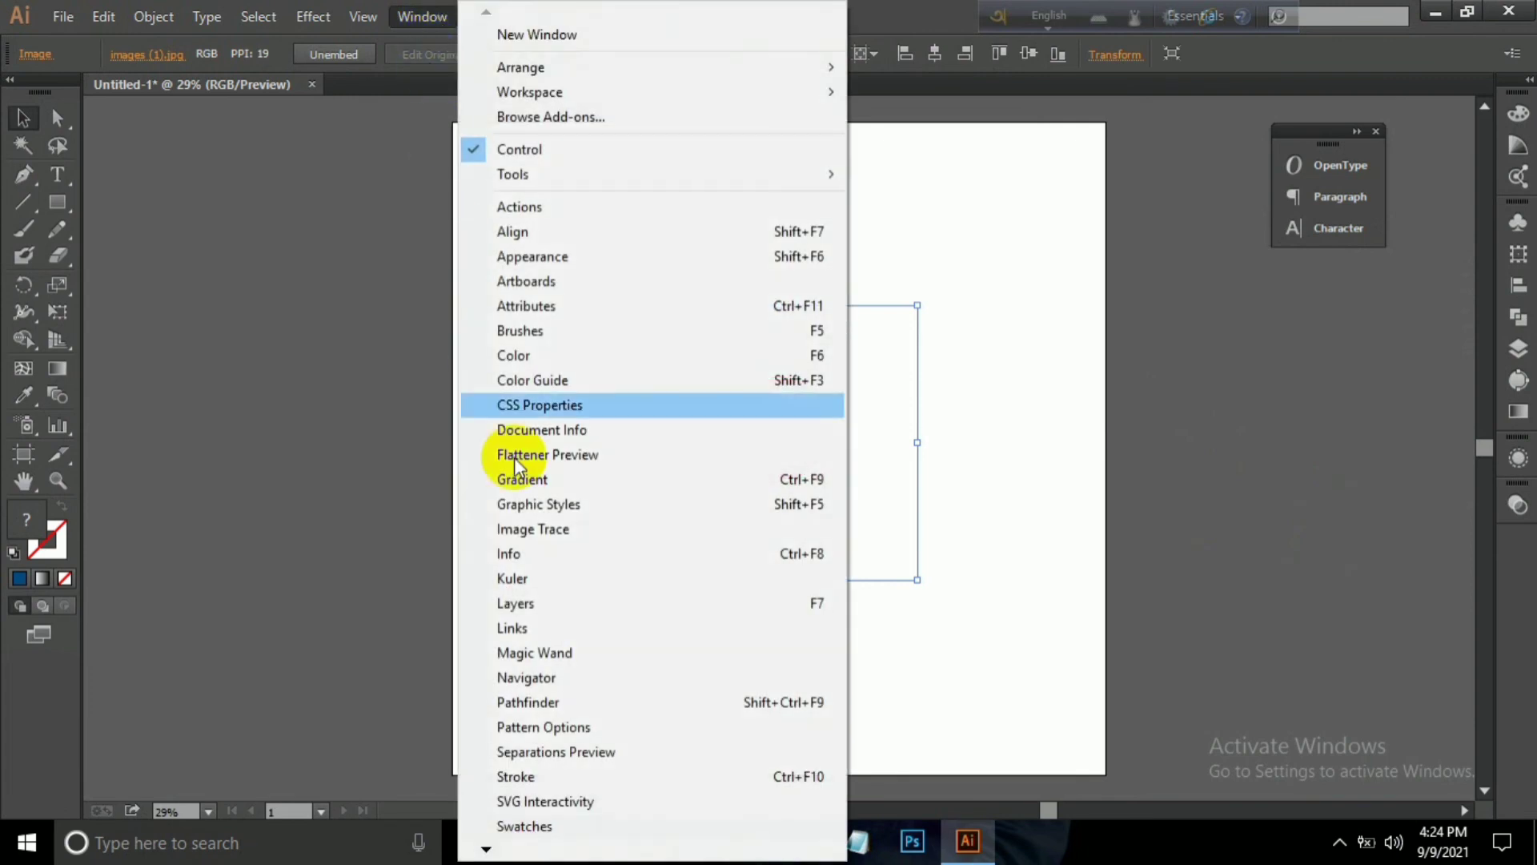
click(540, 530)
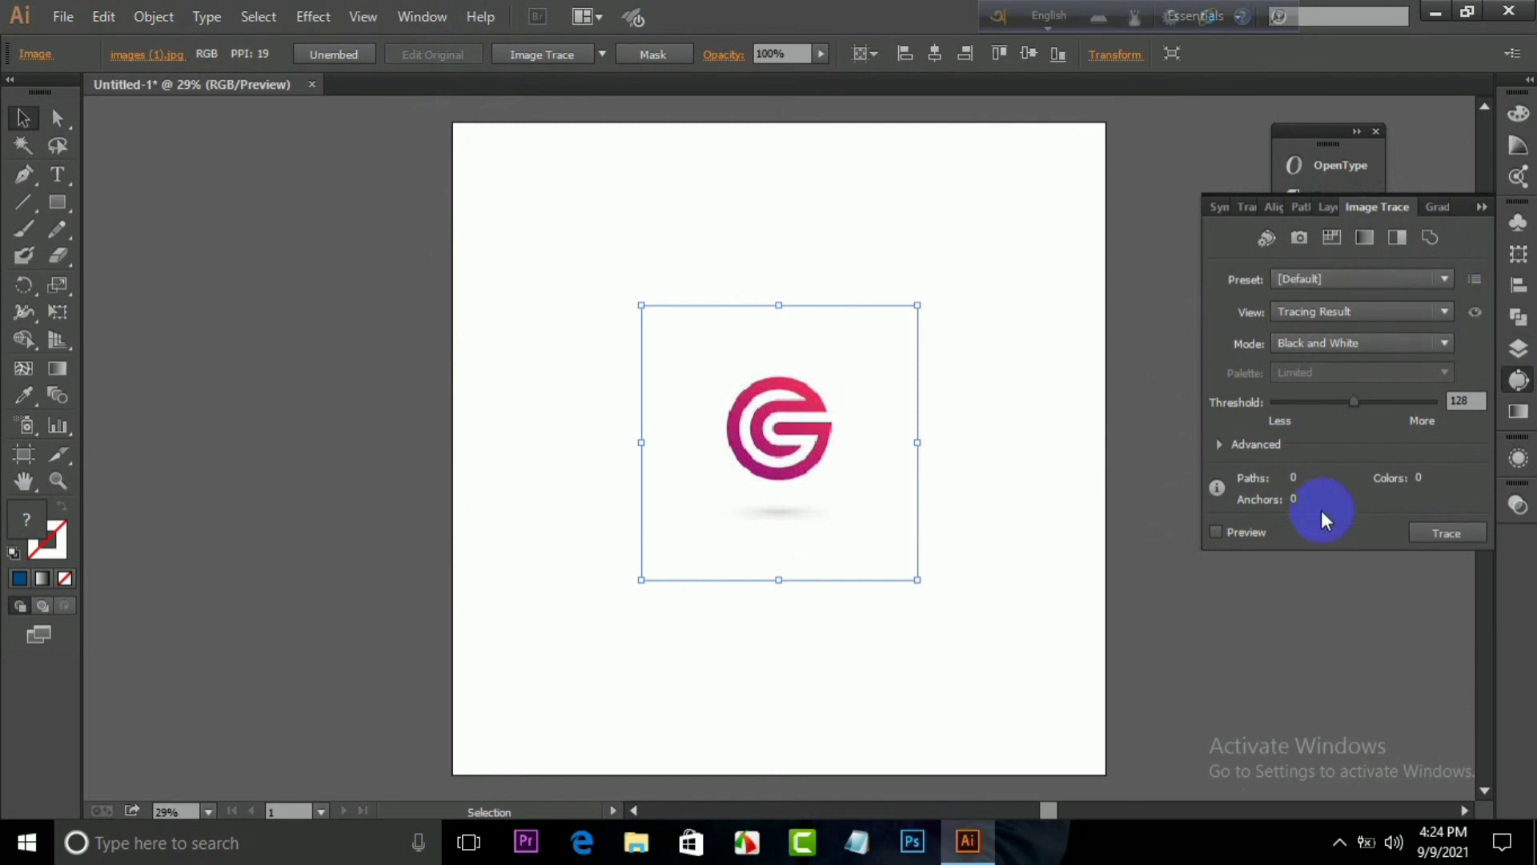
click(1213, 537)
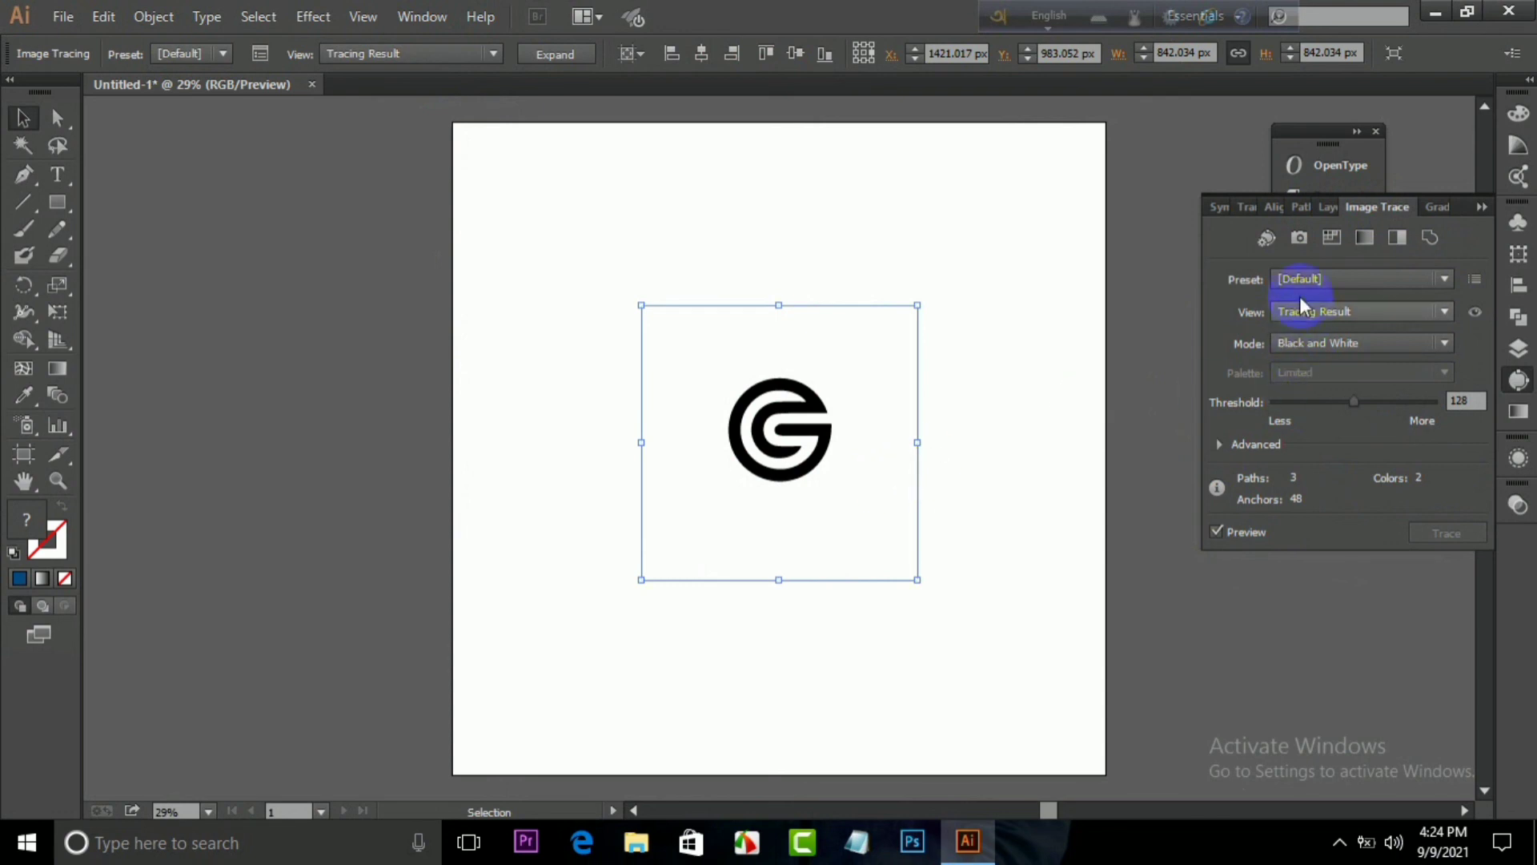
click(1276, 242)
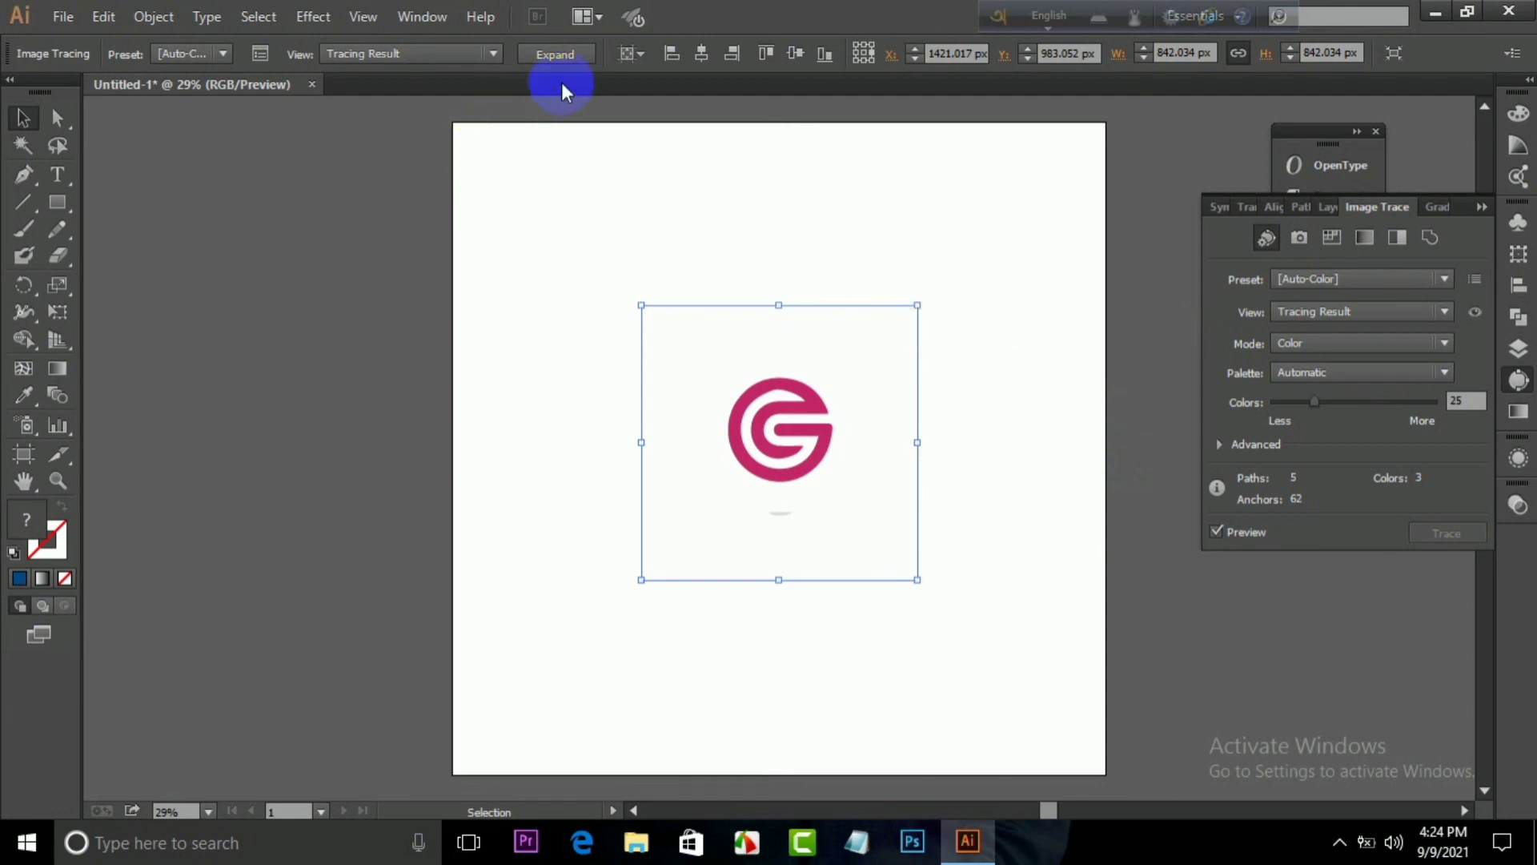
- Expand the traced G logo into vector paths and scale it up proportionally from its centre
click(567, 56)
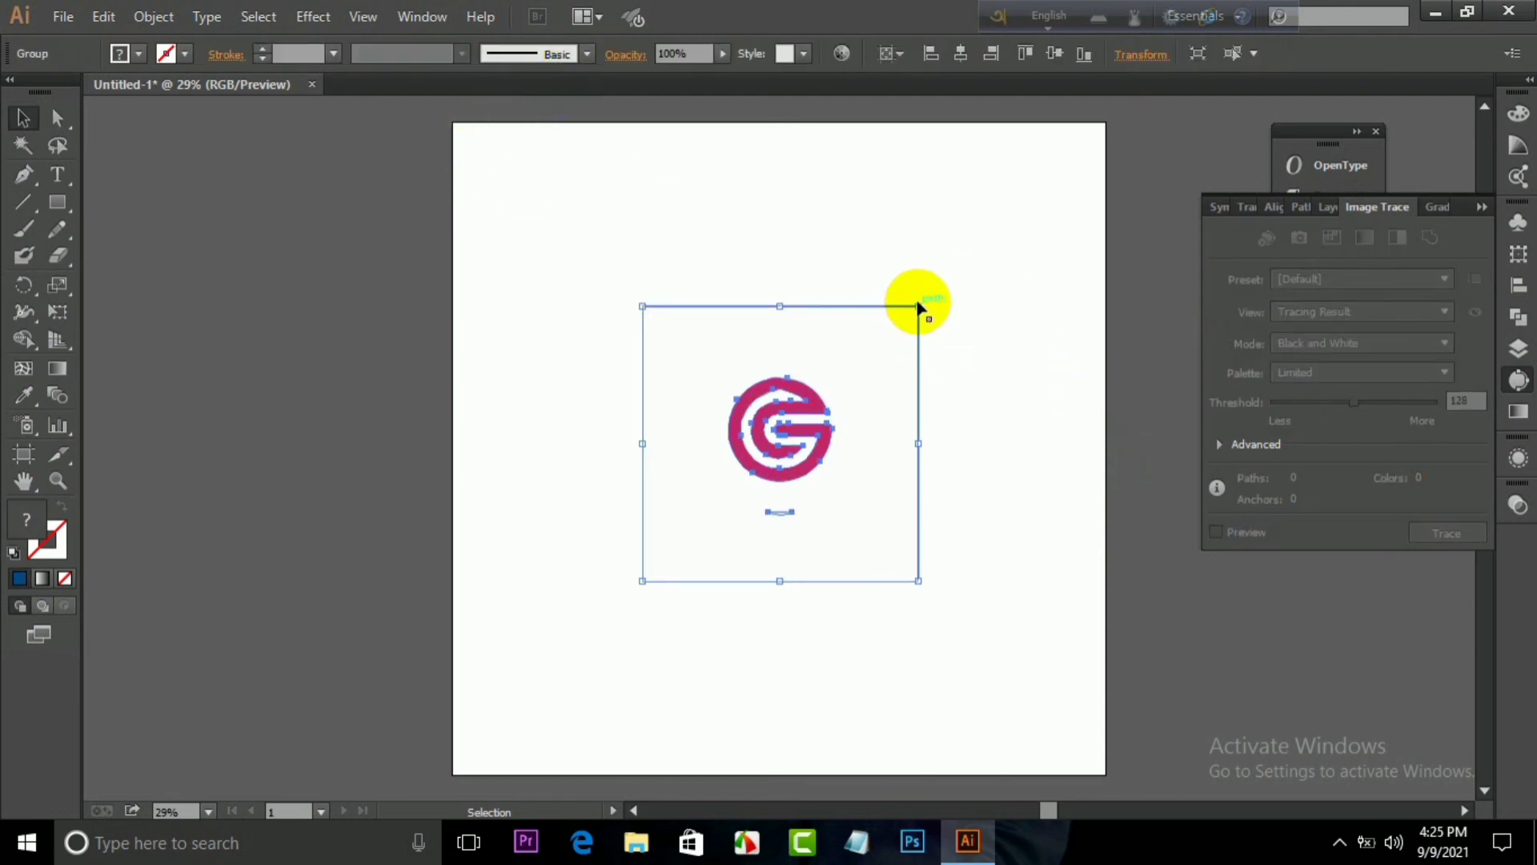
drag(919, 304, 977, 219)
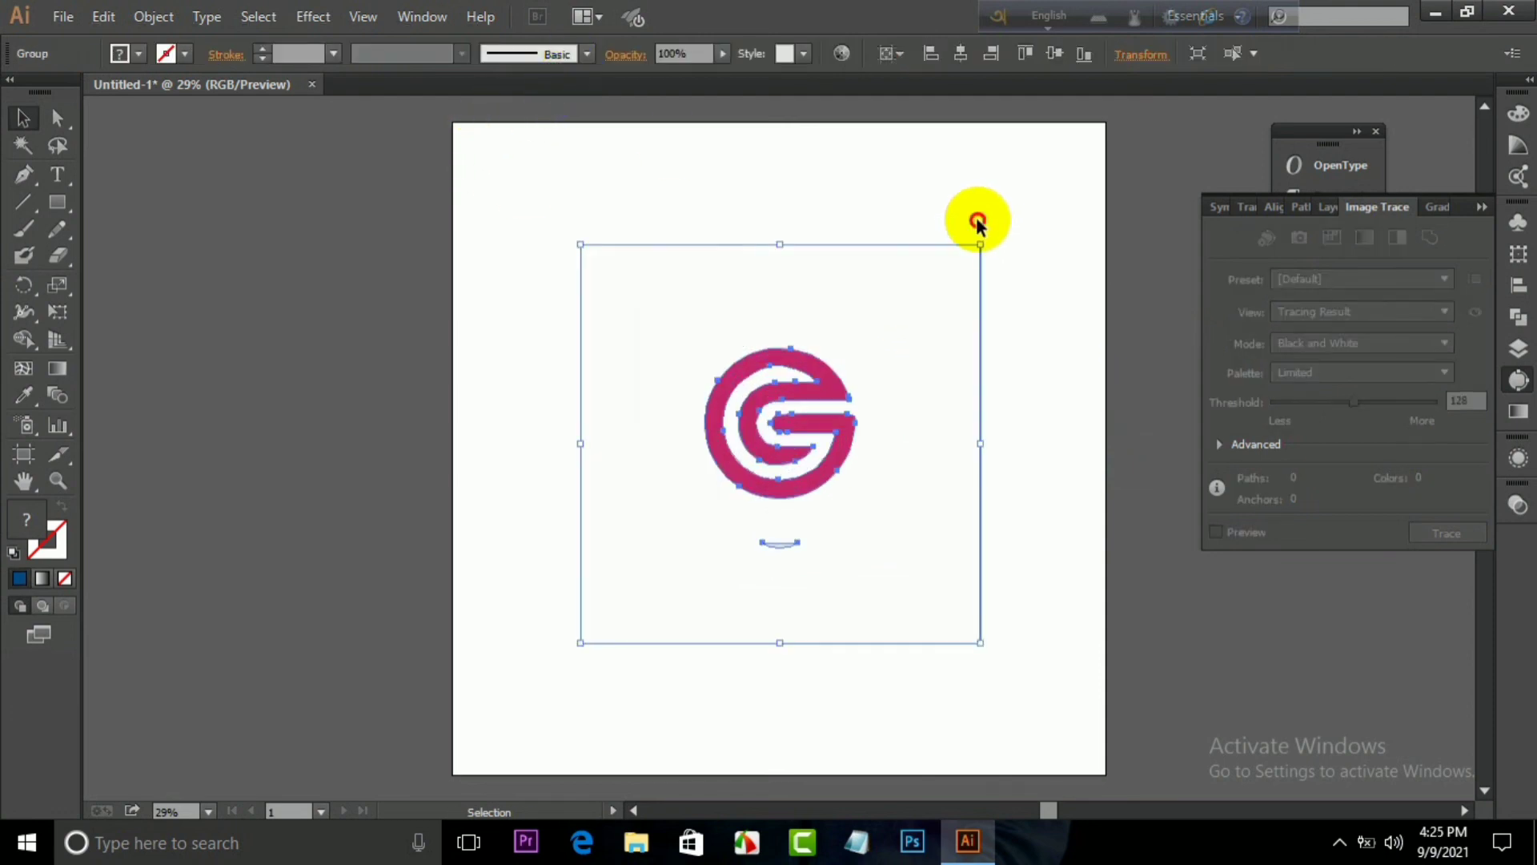
click(977, 219)
click(799, 432)
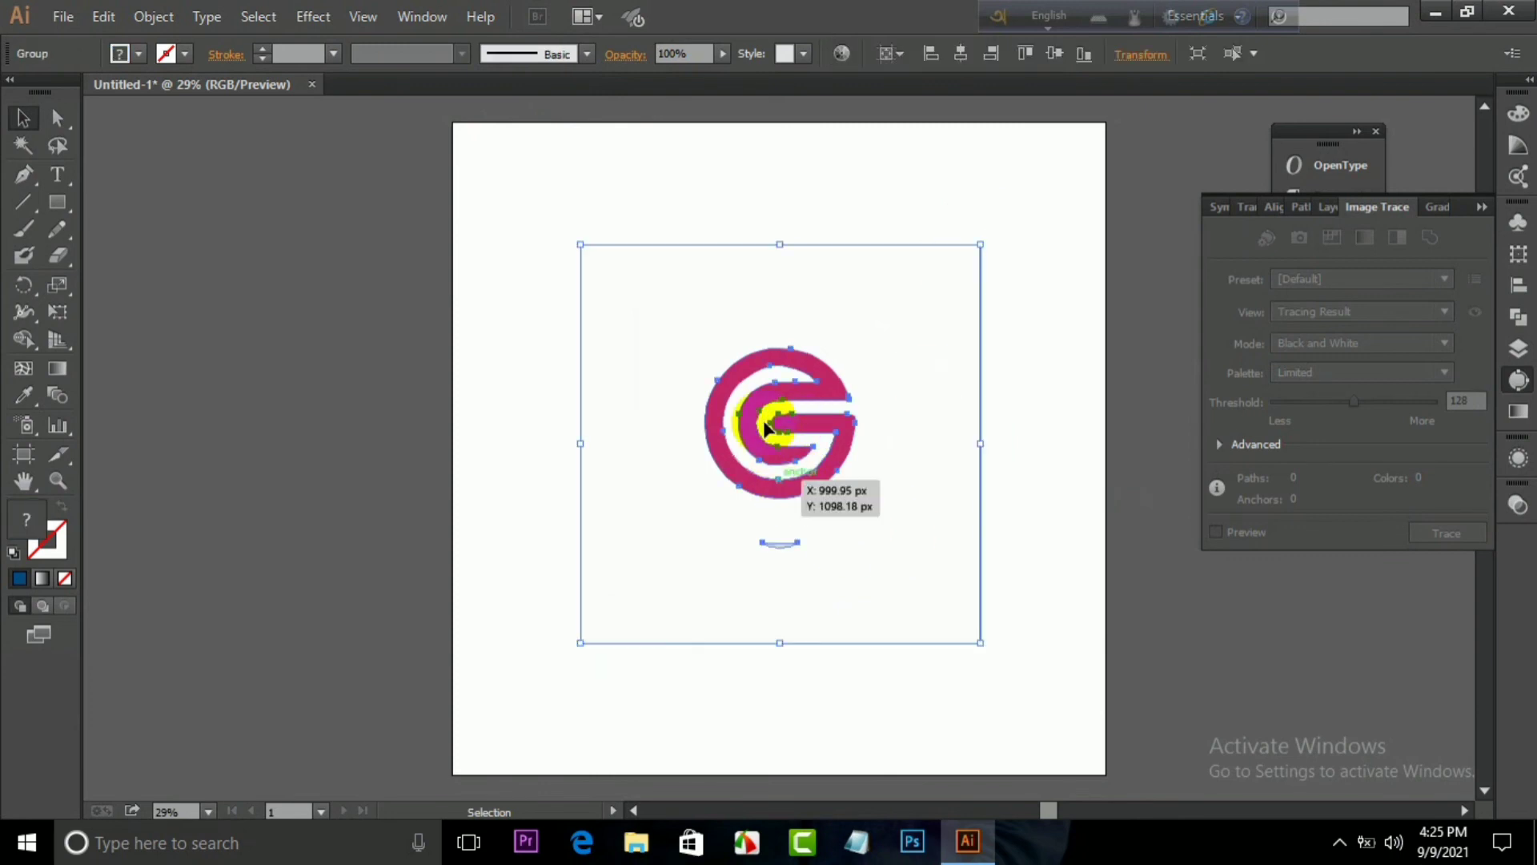
click(1073, 353)
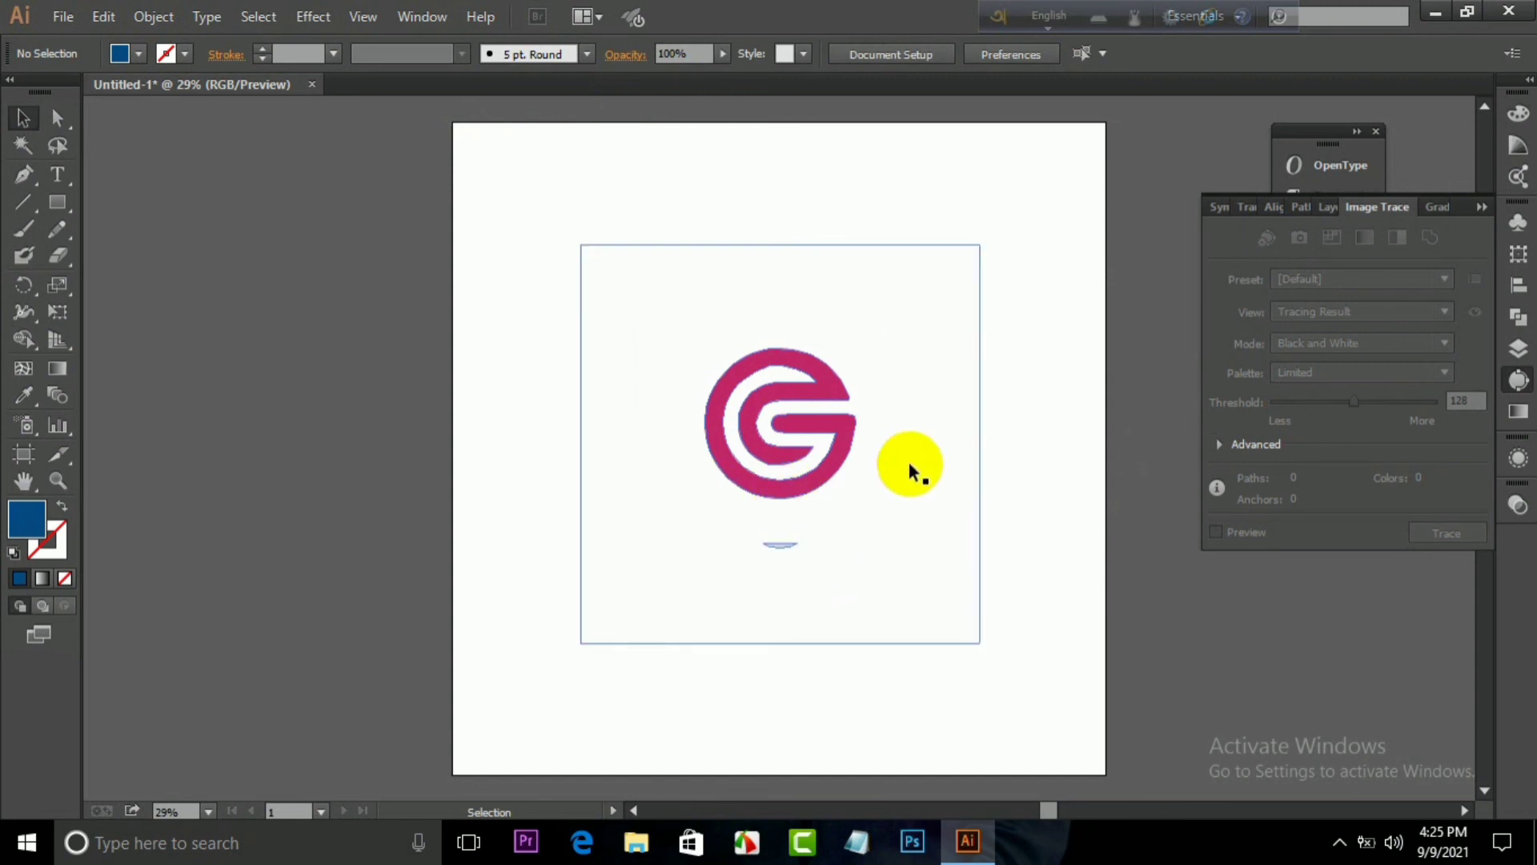
- Ungroup the expanded G logo and delete its white background compound path and the small grey shadow below it
click(774, 415)
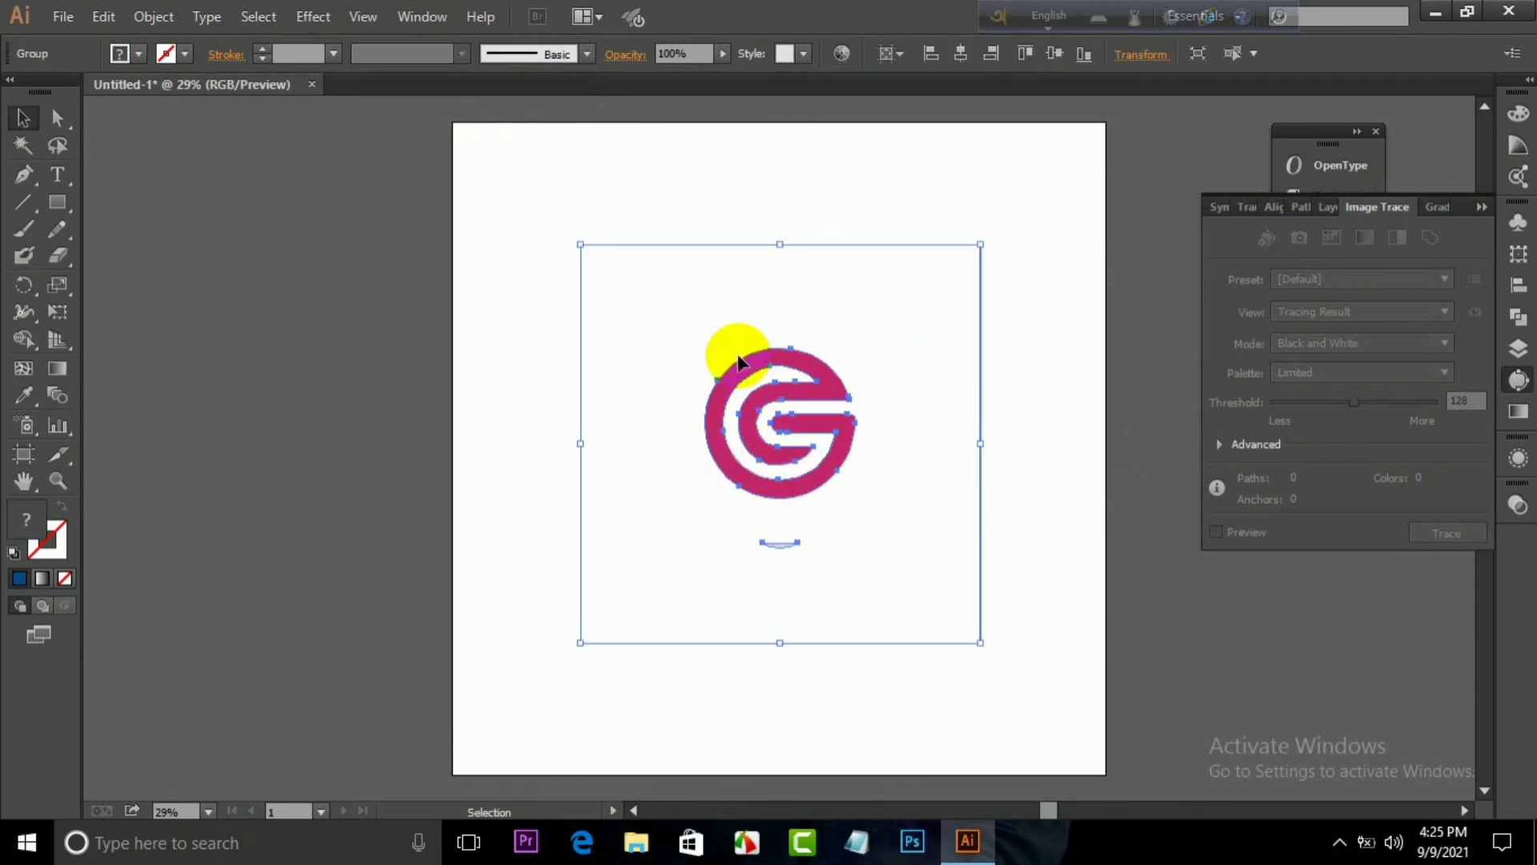
right_click(755, 377)
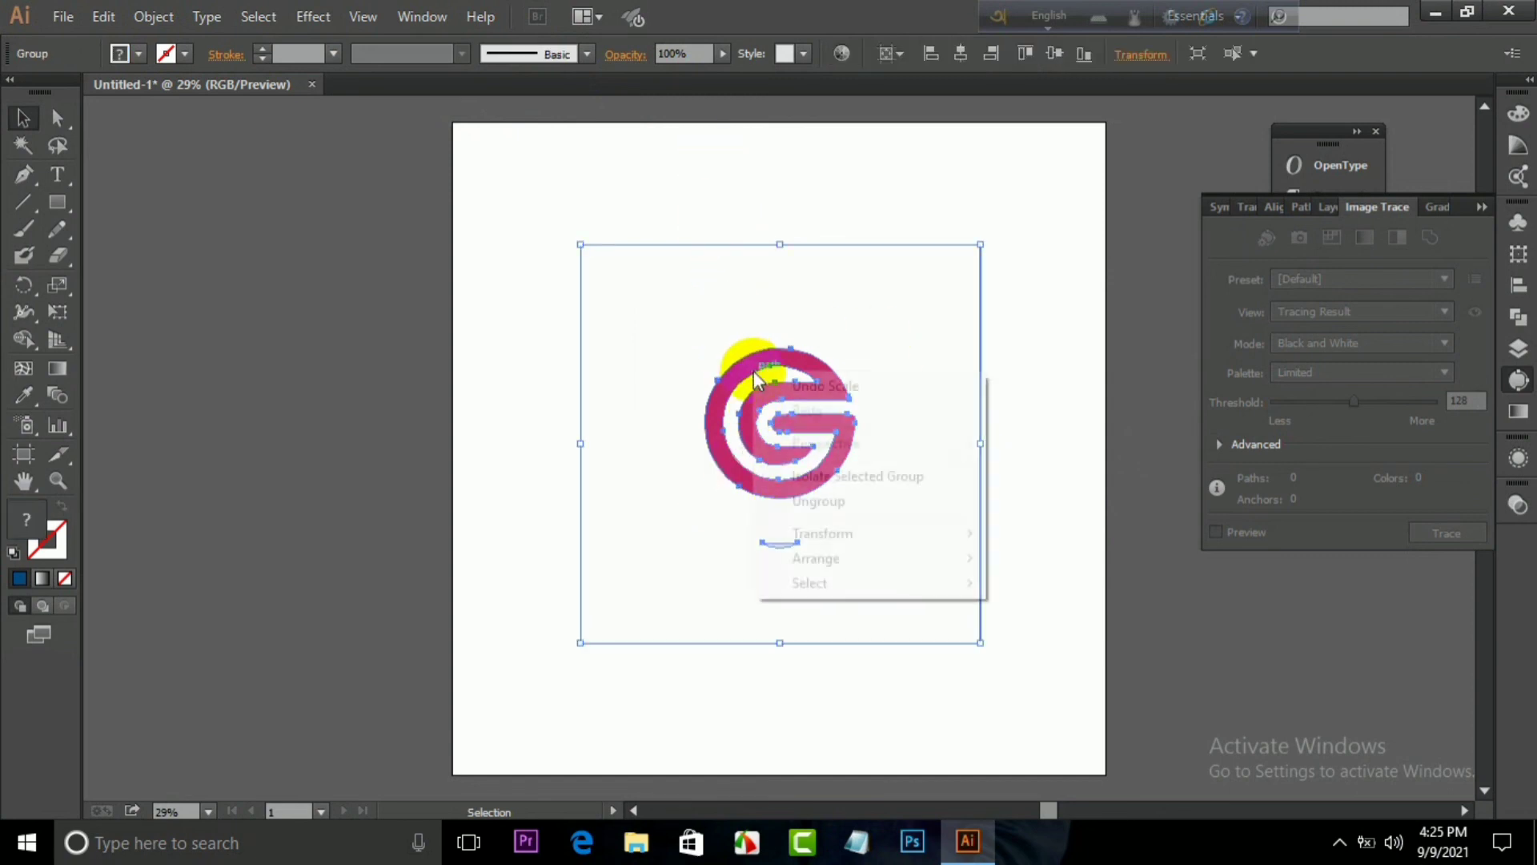
click(796, 498)
drag(788, 366, 346, 351)
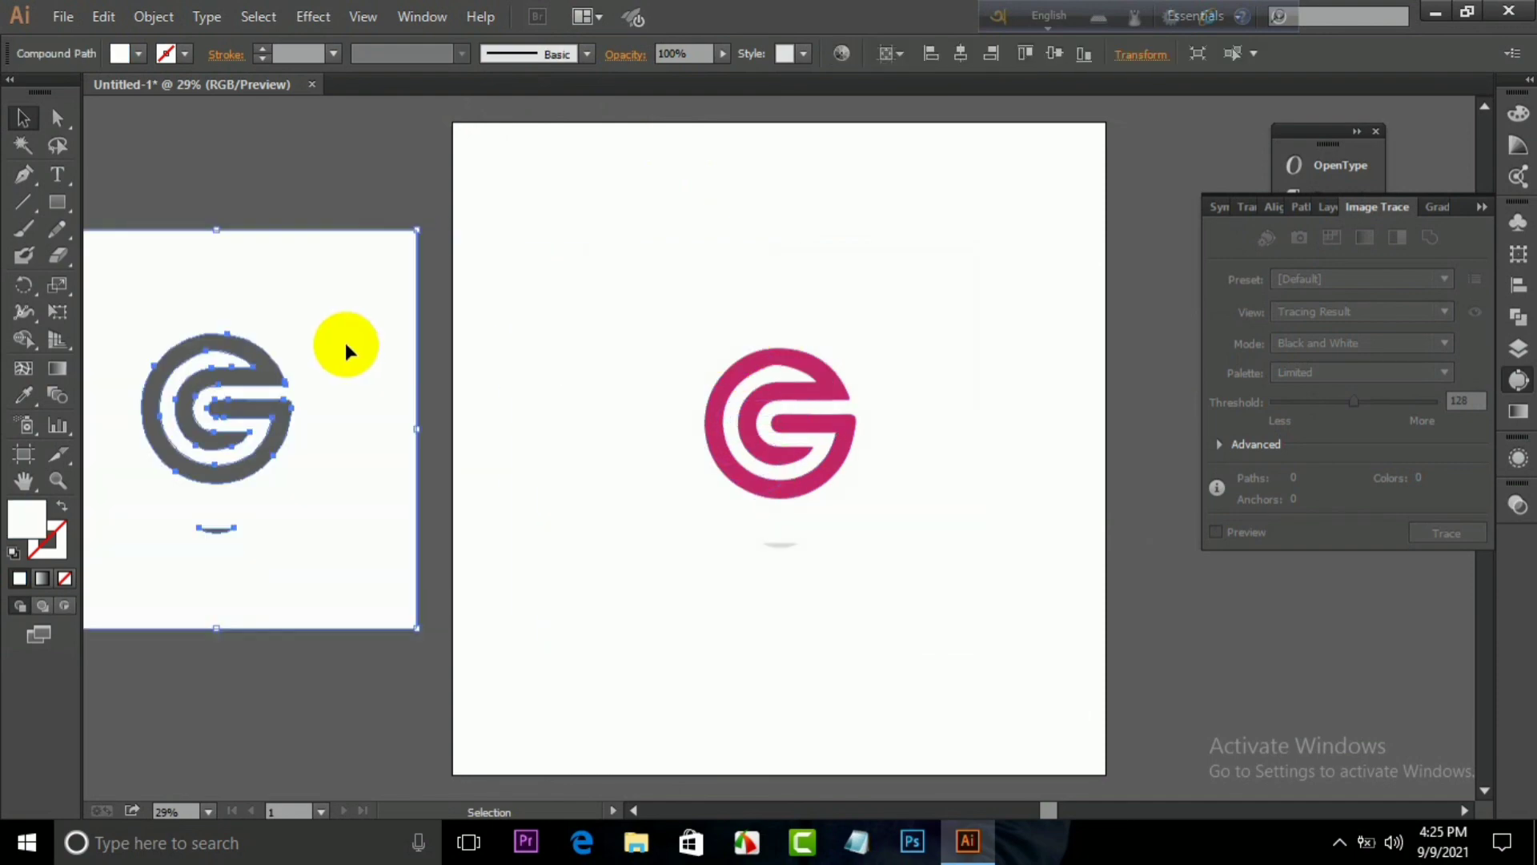
key(Delete)
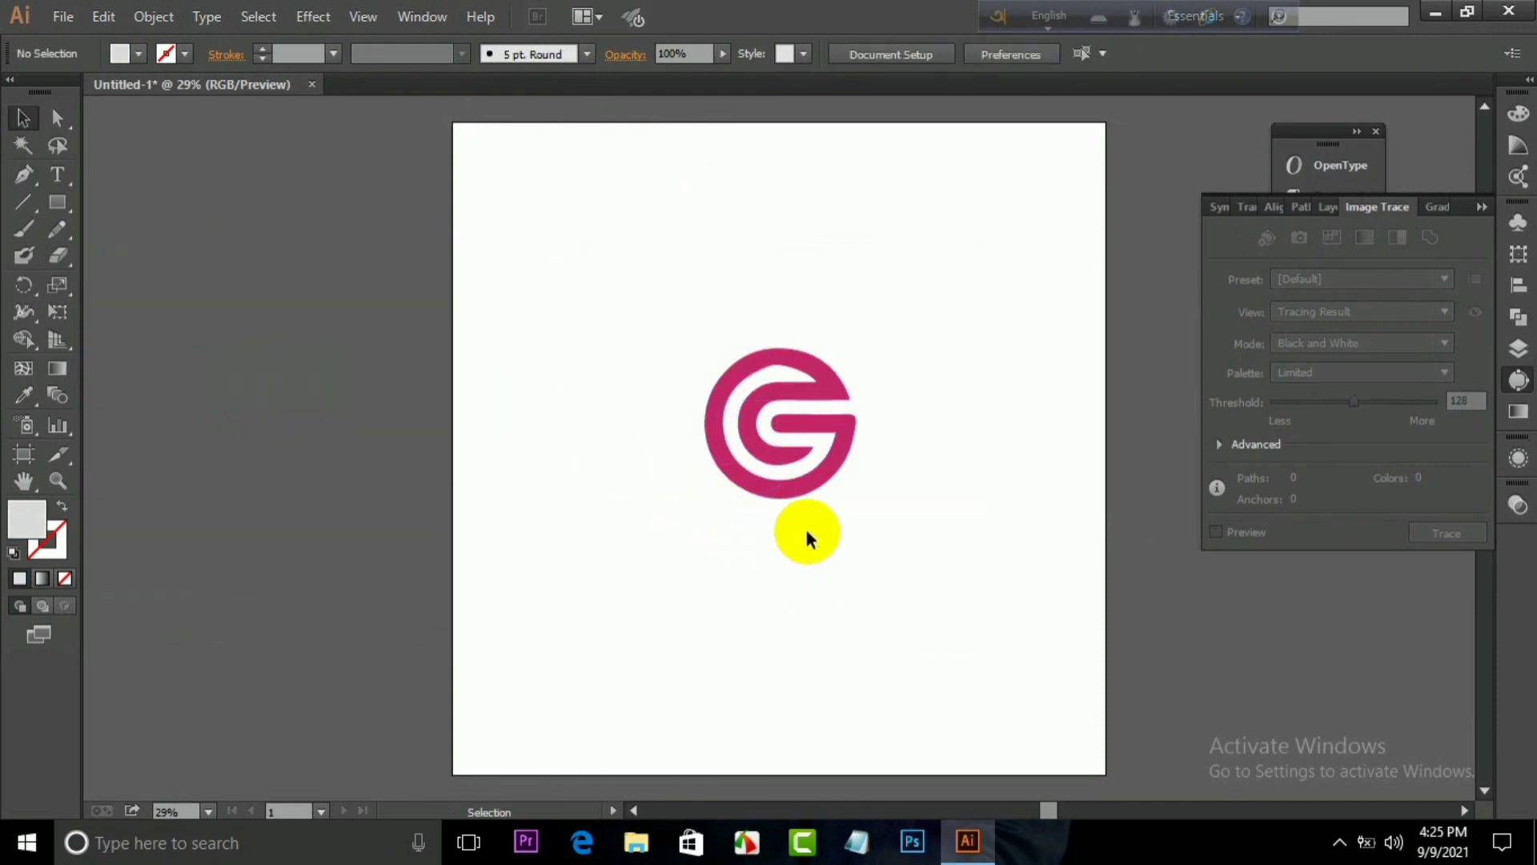
drag(843, 447, 810, 470)
click(410, 550)
click(456, 504)
click(794, 570)
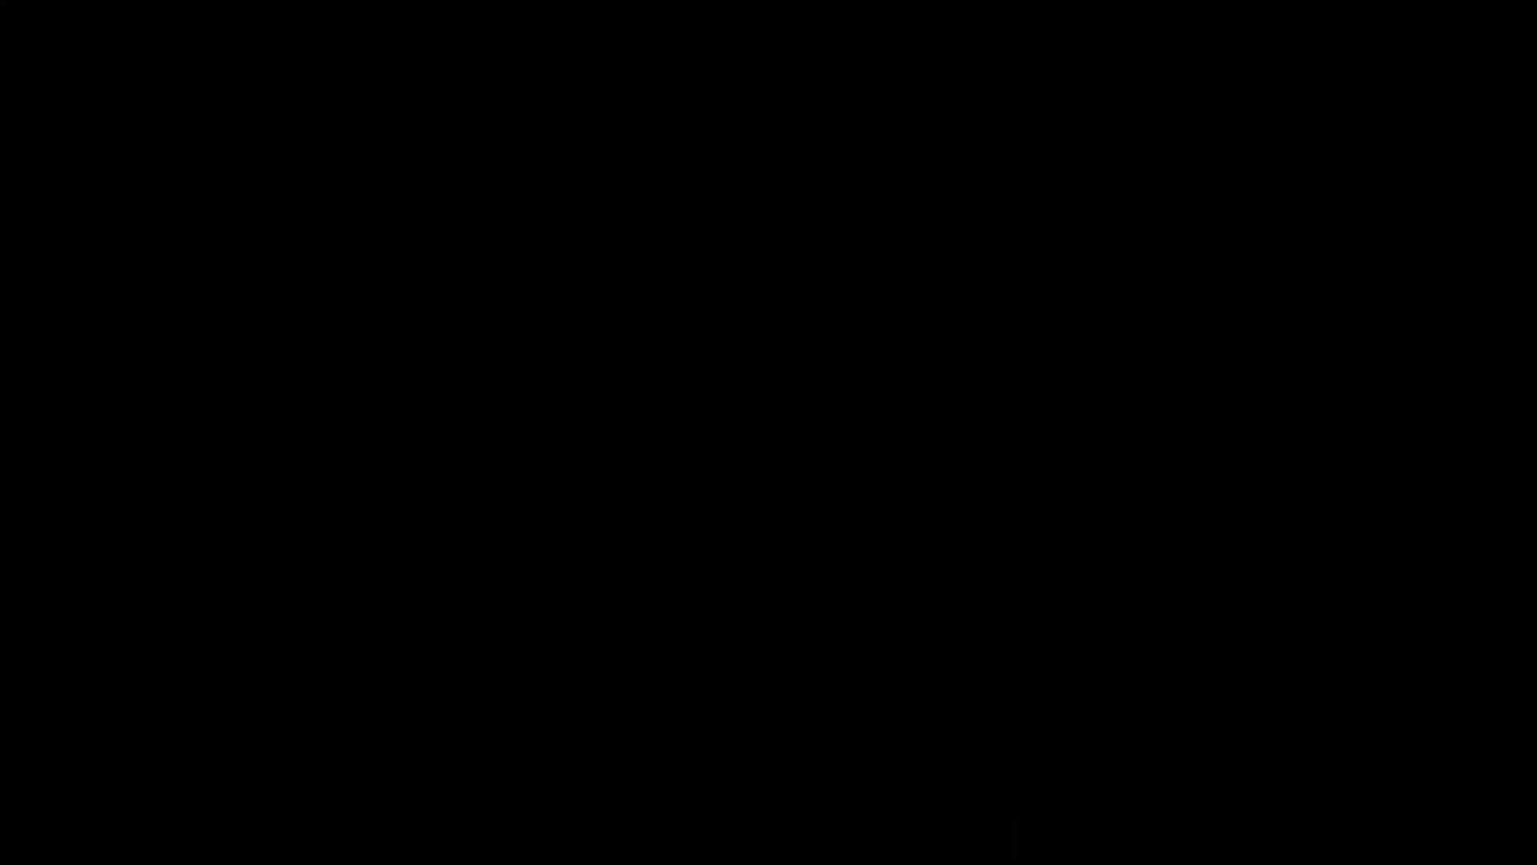